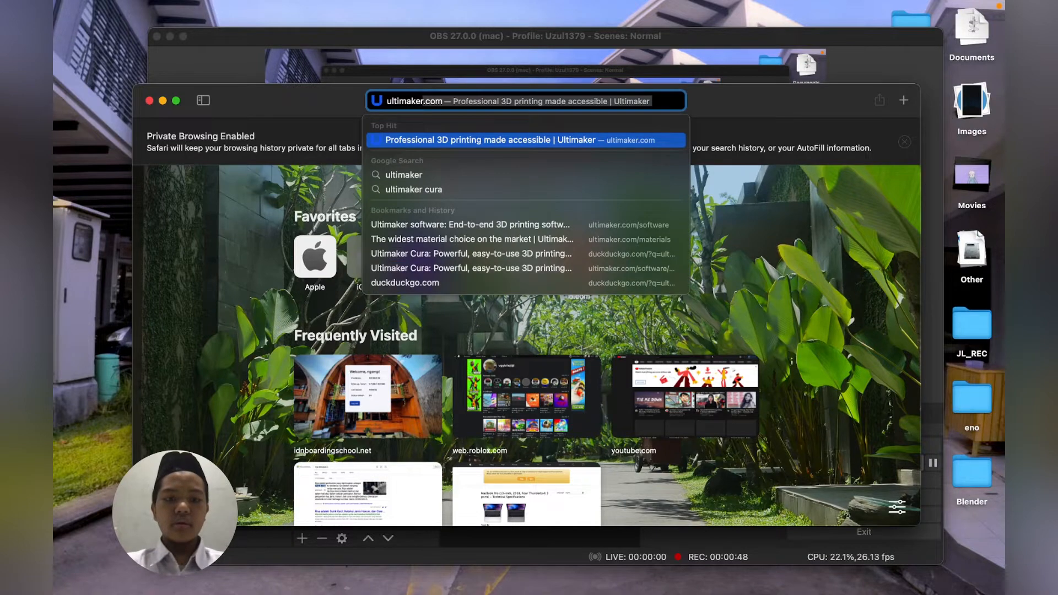
Search Google for "ultimaker cura" and reposition the browser window with the search results
{"action": "key", "text": "Down"}
{"action": "key", "text": "Down"}
{"action": "key", "text": "Return"}
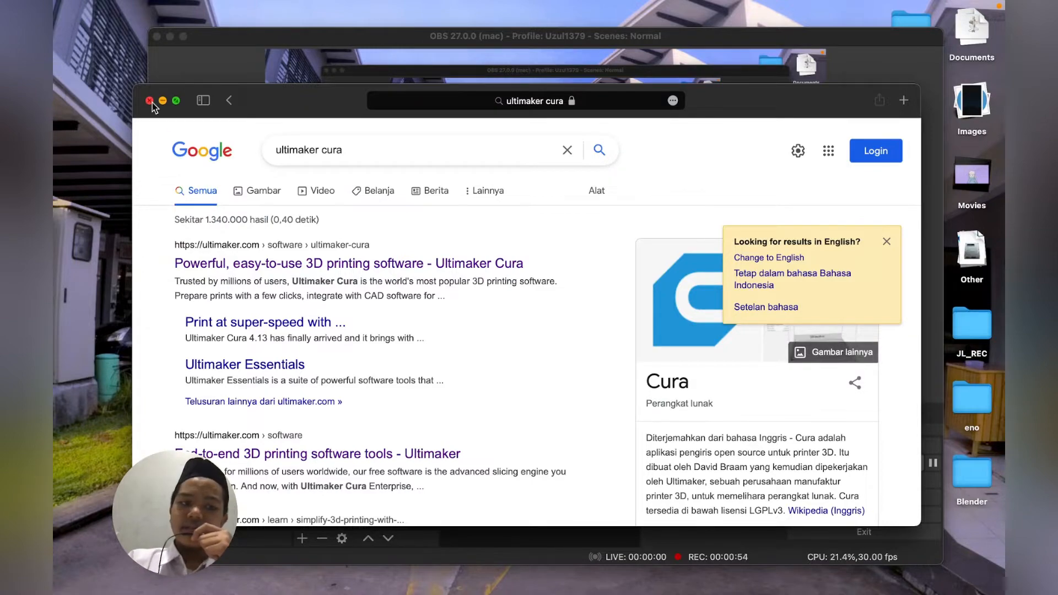
{"action": "left_click_drag", "start_coordinate": [134, 86], "coordinate": [120, 7]}
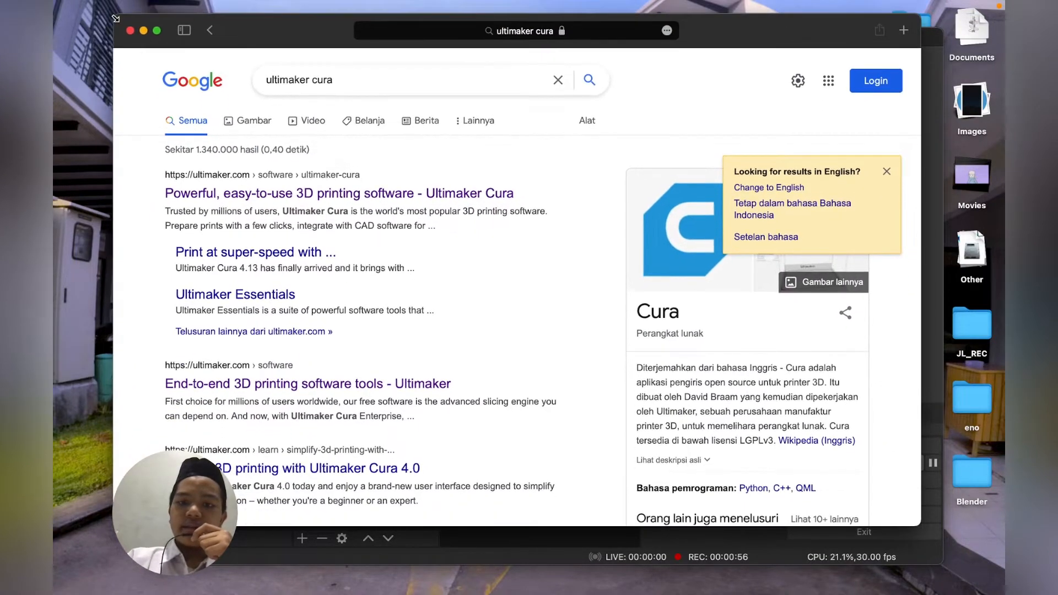
{"action": "left_click_drag", "start_coordinate": [267, 16], "coordinate": [284, 62]}
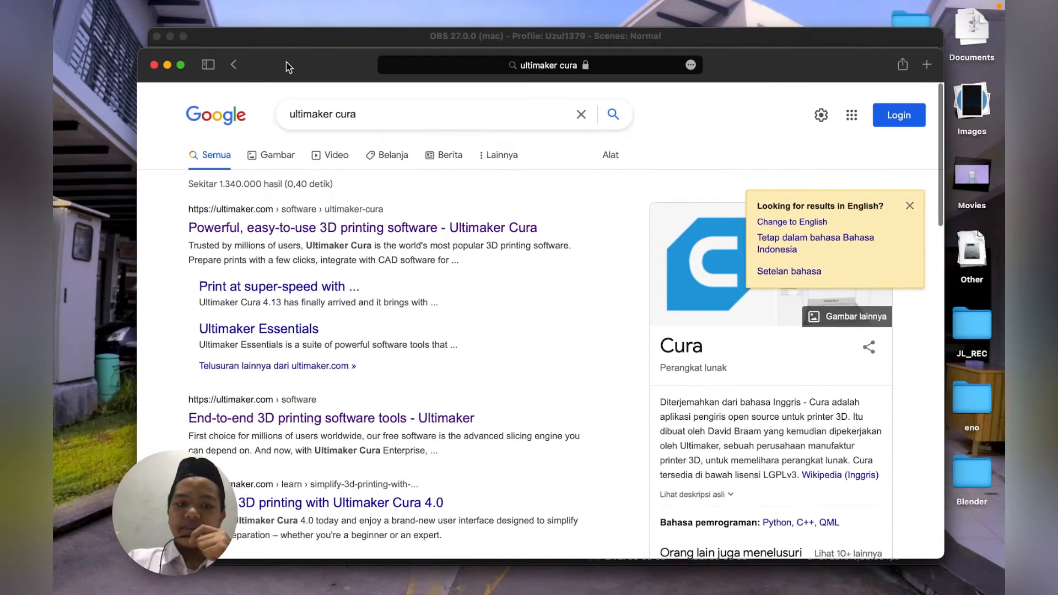
Open Ultimaker's official Cura software page from the search results and accept its cookies
{"action": "left_click", "coordinate": [330, 232]}
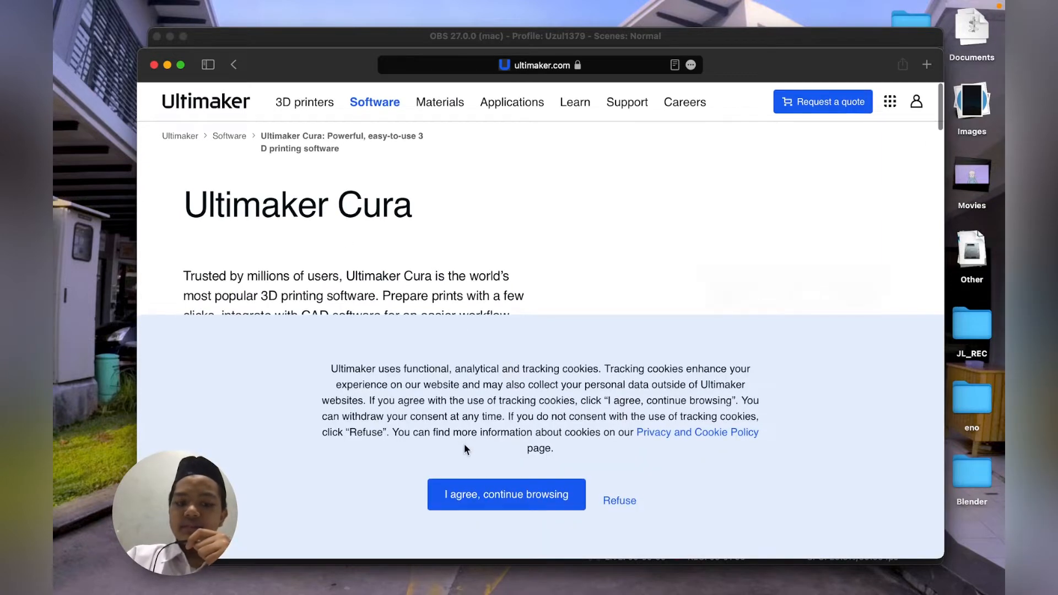
{"action": "left_click", "coordinate": [449, 492]}
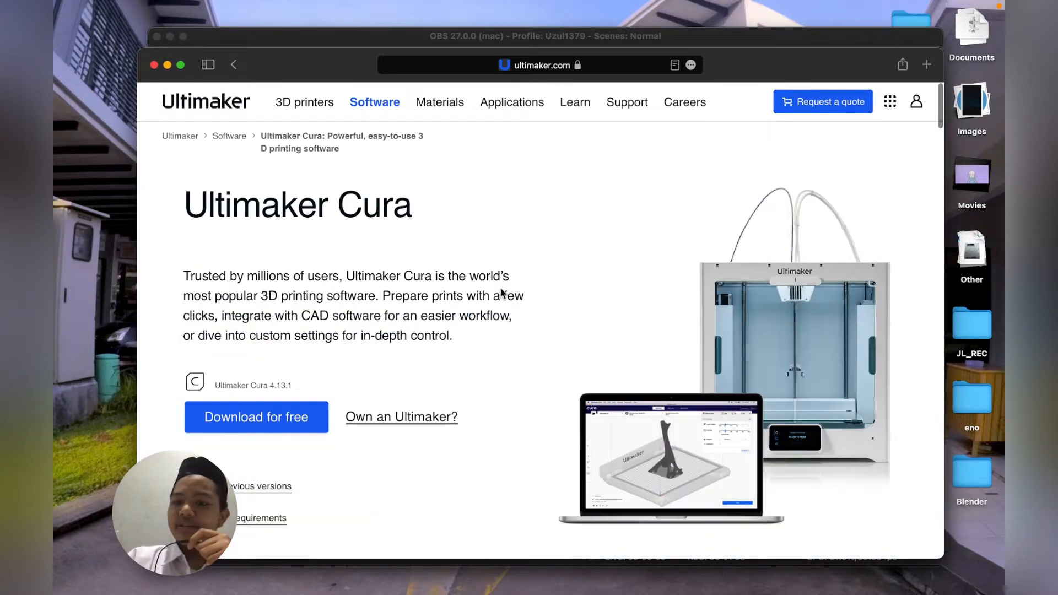
{"action": "scroll", "coordinate": [386, 265], "scroll_direction": "down", "scroll_amount": 2}
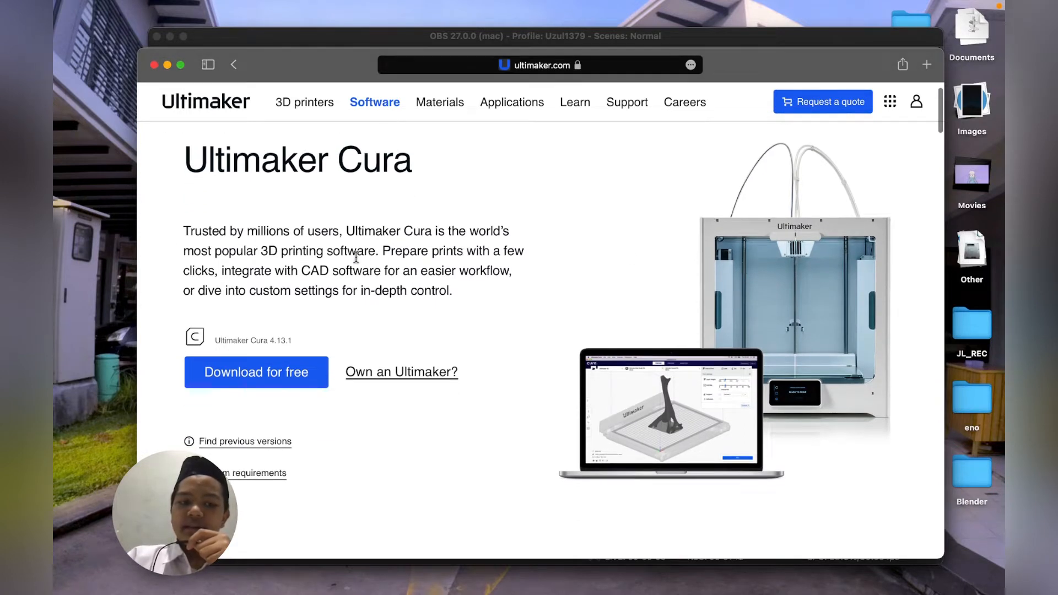
{"action": "scroll", "coordinate": [356, 257], "scroll_direction": "down", "scroll_amount": 2}
{"action": "scroll", "coordinate": [356, 257], "scroll_direction": "down", "scroll_amount": 1}
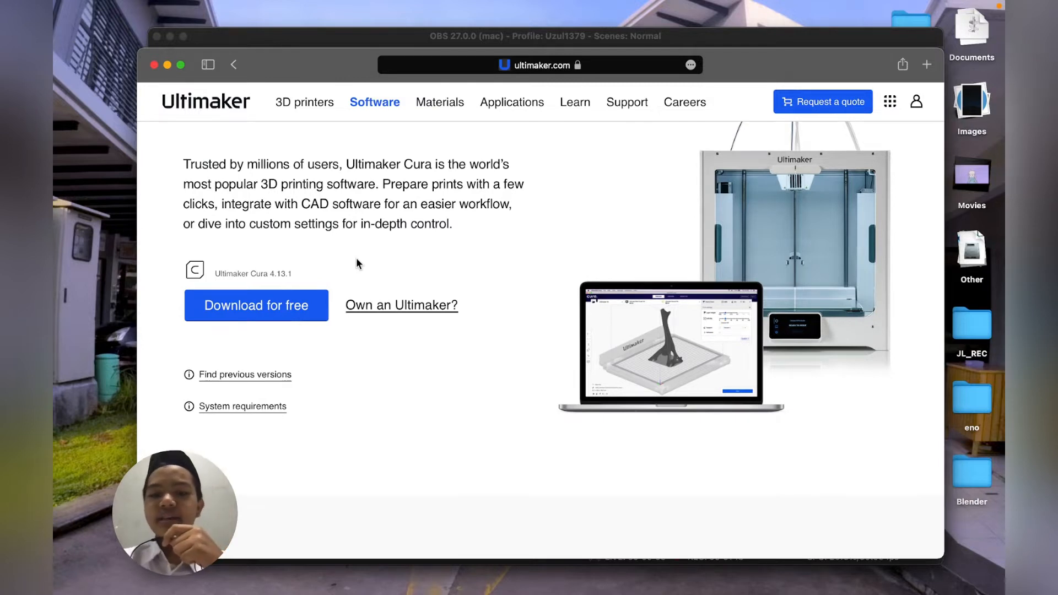
{"action": "scroll", "coordinate": [357, 264], "scroll_direction": "up", "scroll_amount": 1}
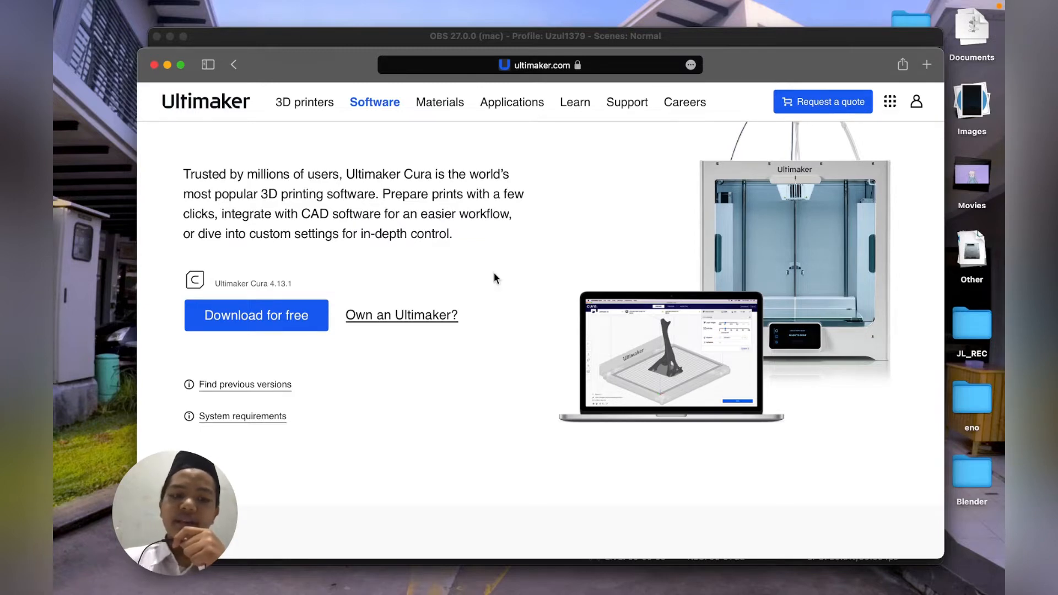
{"action": "scroll", "coordinate": [494, 272], "scroll_direction": "up", "scroll_amount": 5}
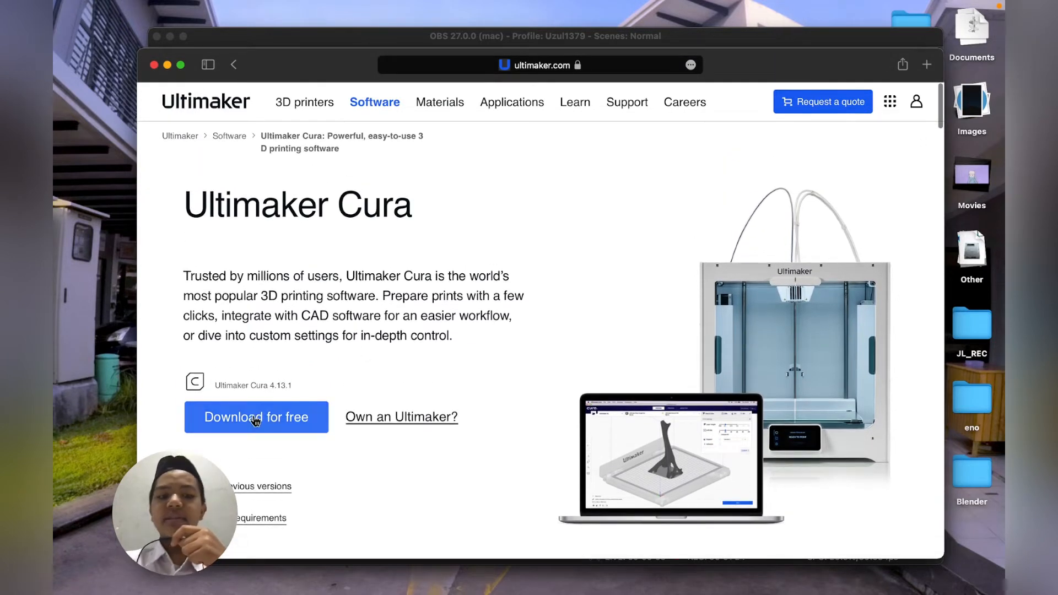
Download Ultimaker Cura 4.13.1 for MacOS, 64 bit, and dismiss the thank-you message
{"action": "left_click", "coordinate": [287, 425]}
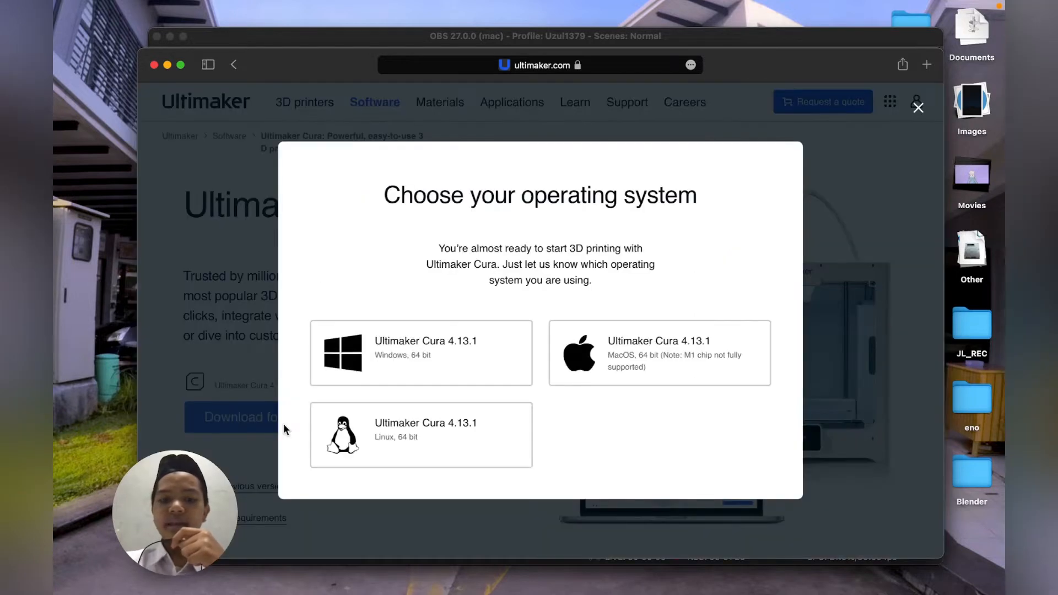
{"action": "left_click", "coordinate": [607, 366]}
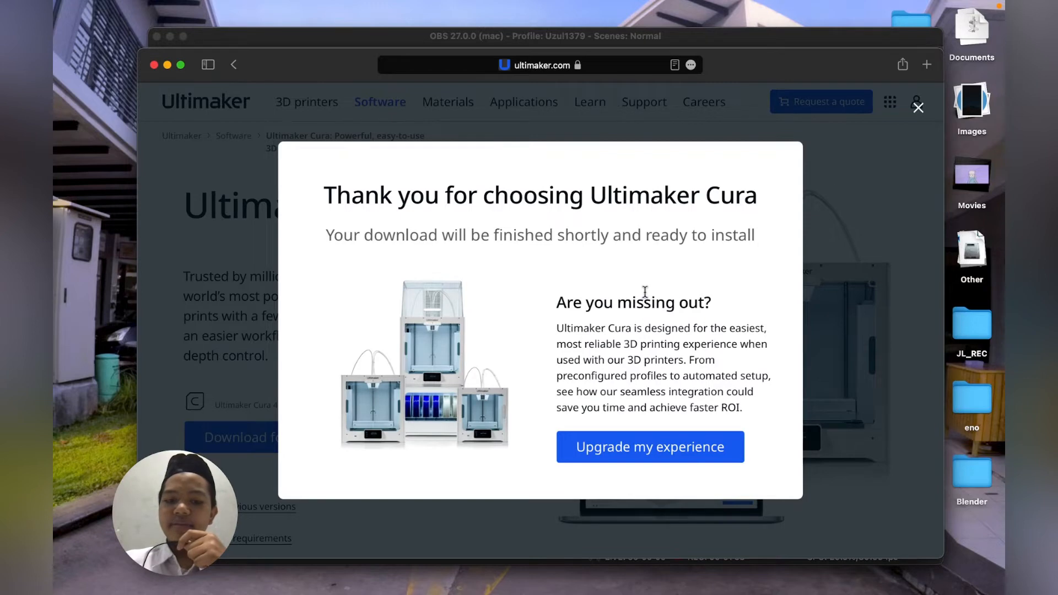
{"action": "left_click", "coordinate": [918, 107]}
Open the Ultimaker Cura 4.13.1 disk image from the desktop and agree to its license terms
{"action": "double_click", "coordinate": [981, 253]}
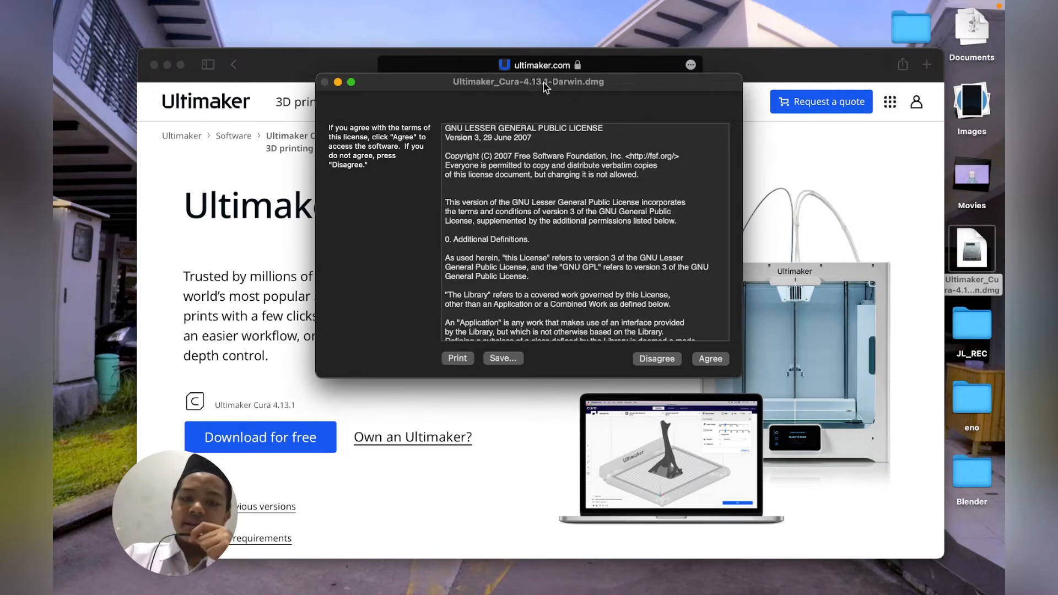
{"action": "scroll", "coordinate": [589, 155], "scroll_direction": "down", "scroll_amount": 10}
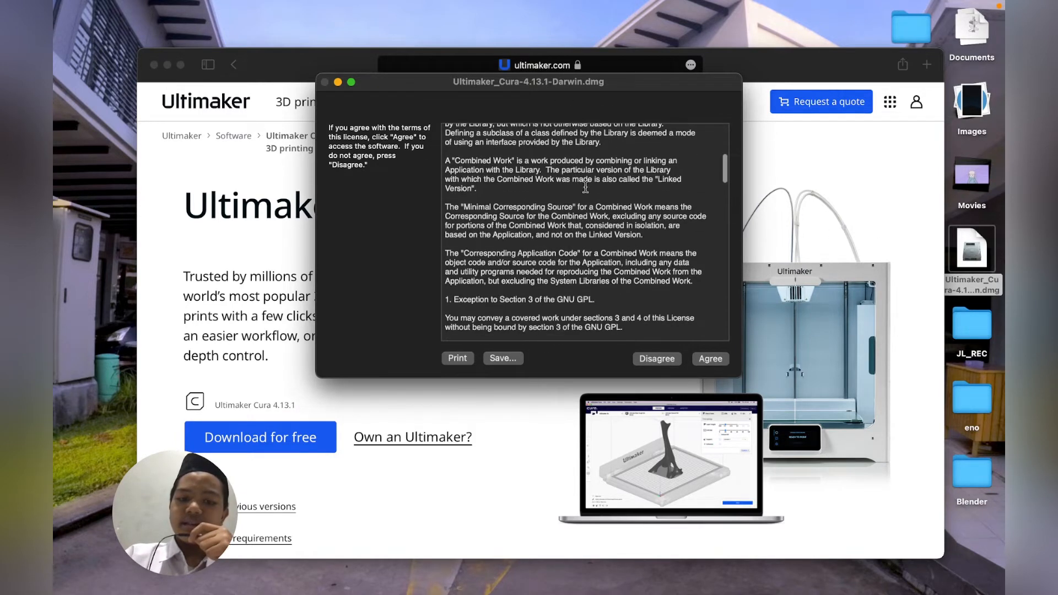
{"action": "left_click", "coordinate": [721, 361]}
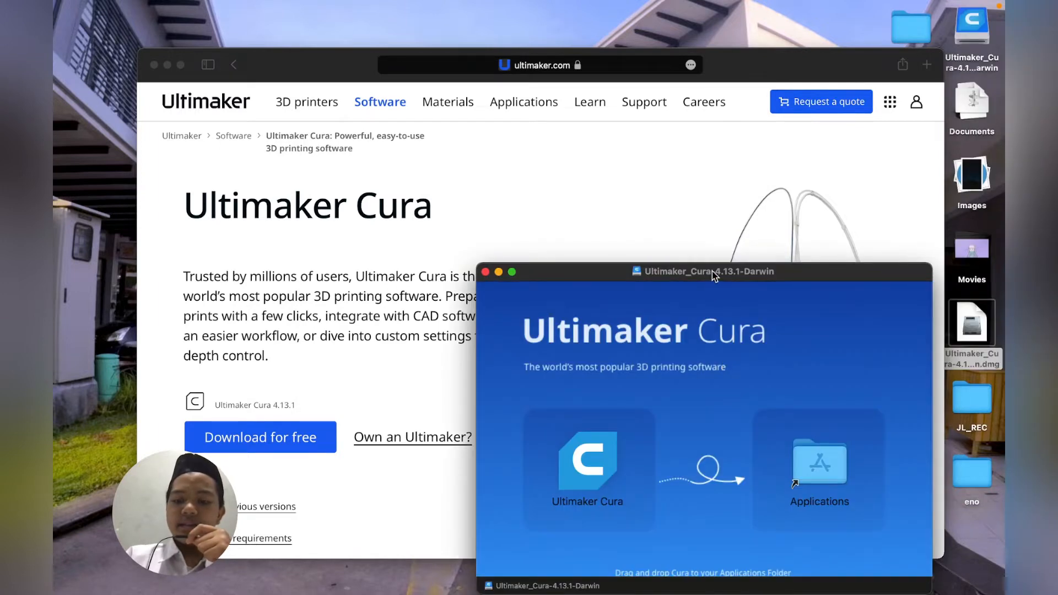
Install Ultimaker Cura into the Applications folder and approve opening the downloaded app
{"action": "left_click_drag", "start_coordinate": [705, 281], "coordinate": [564, 143]}
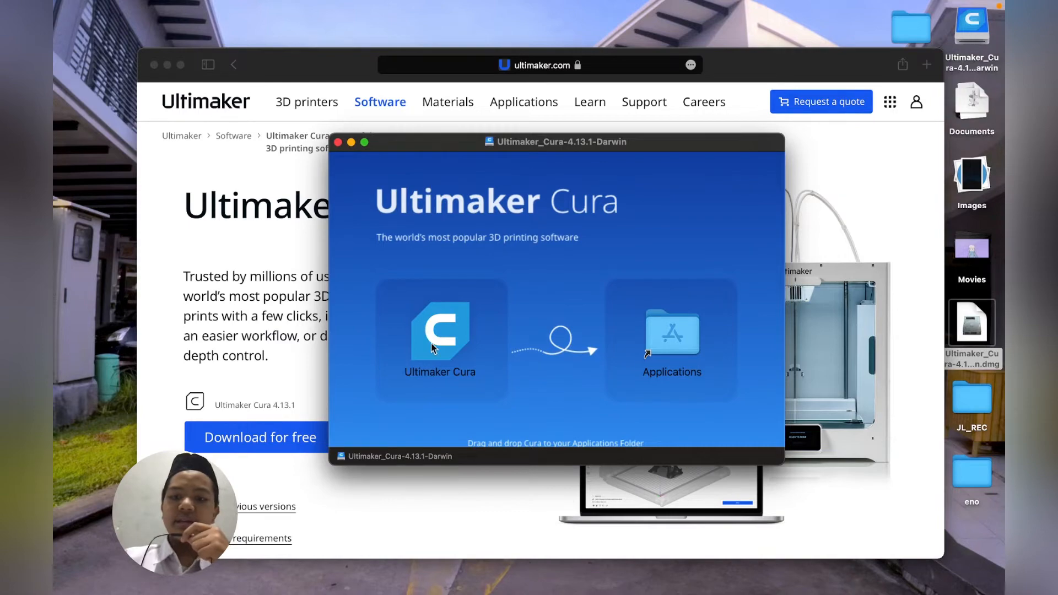
{"action": "left_click_drag", "start_coordinate": [432, 347], "coordinate": [661, 351]}
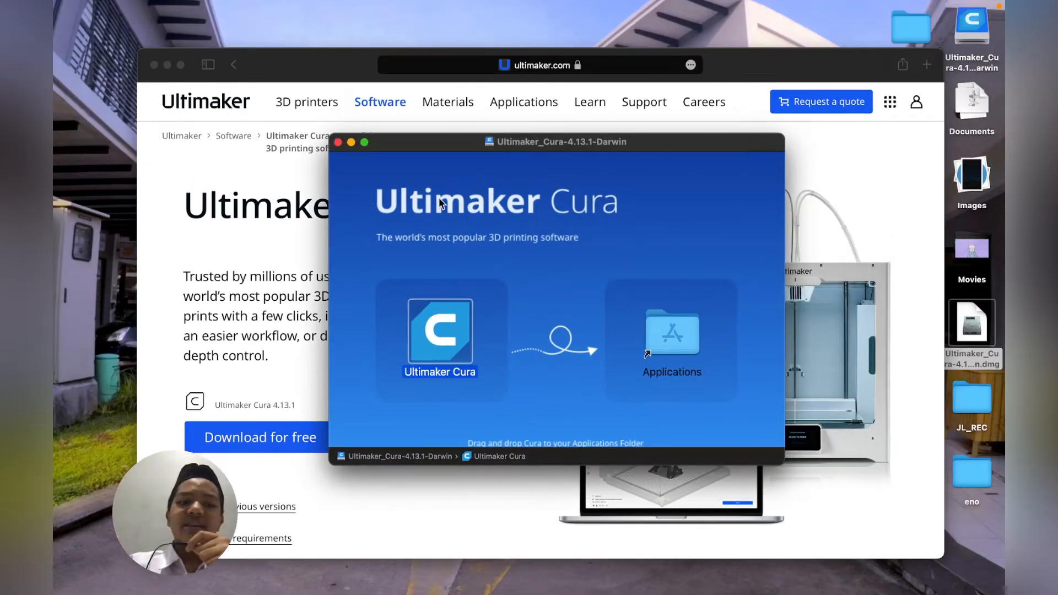
{"action": "left_click_drag", "start_coordinate": [596, 141], "coordinate": [563, 142]}
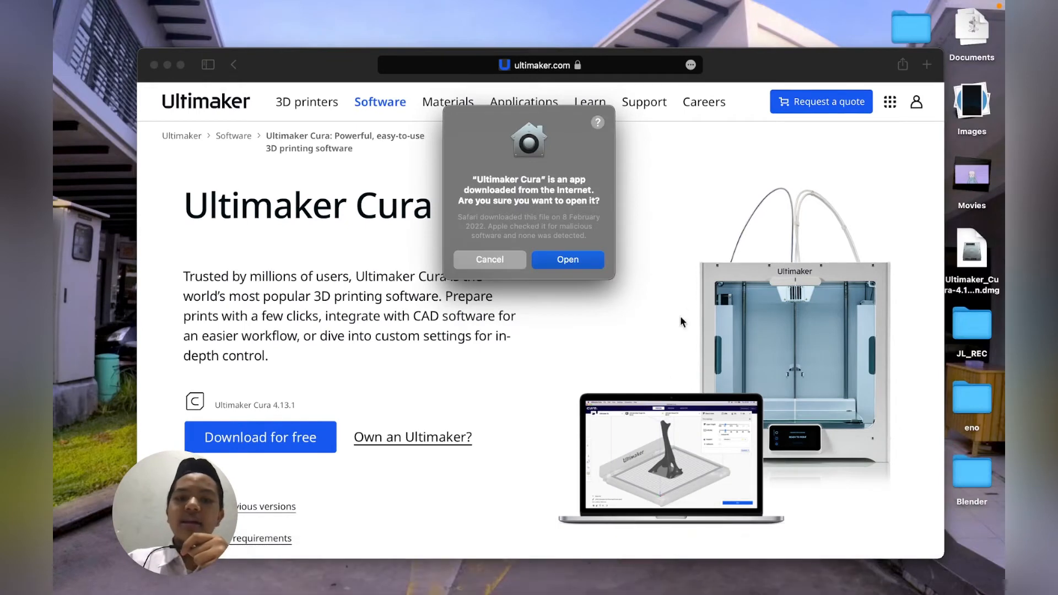
{"action": "left_click", "coordinate": [563, 266]}
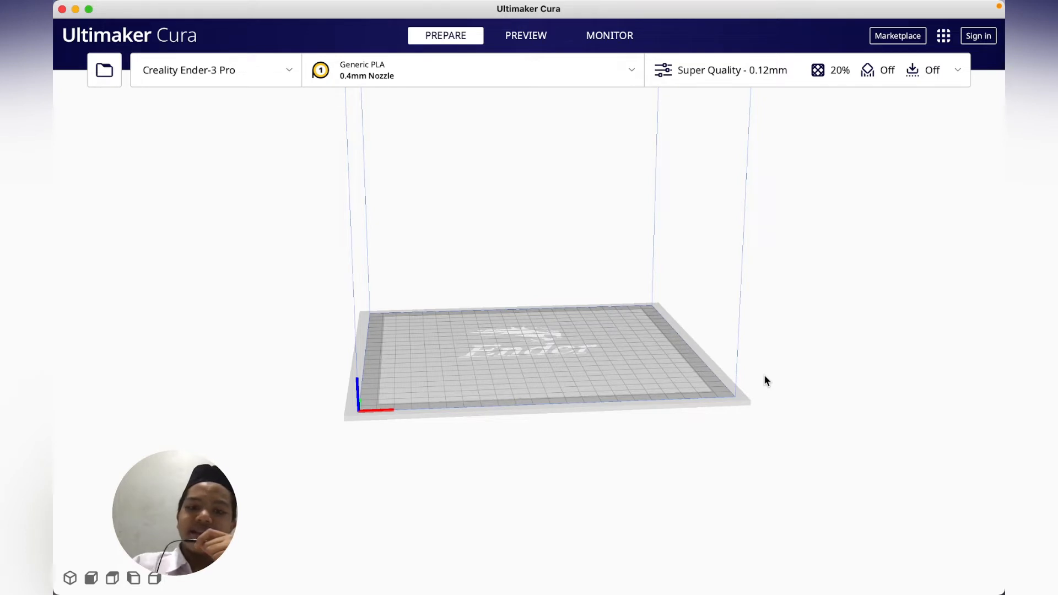
{"action": "right_click_drag", "start_coordinate": [656, 313], "coordinate": [428, 309]}
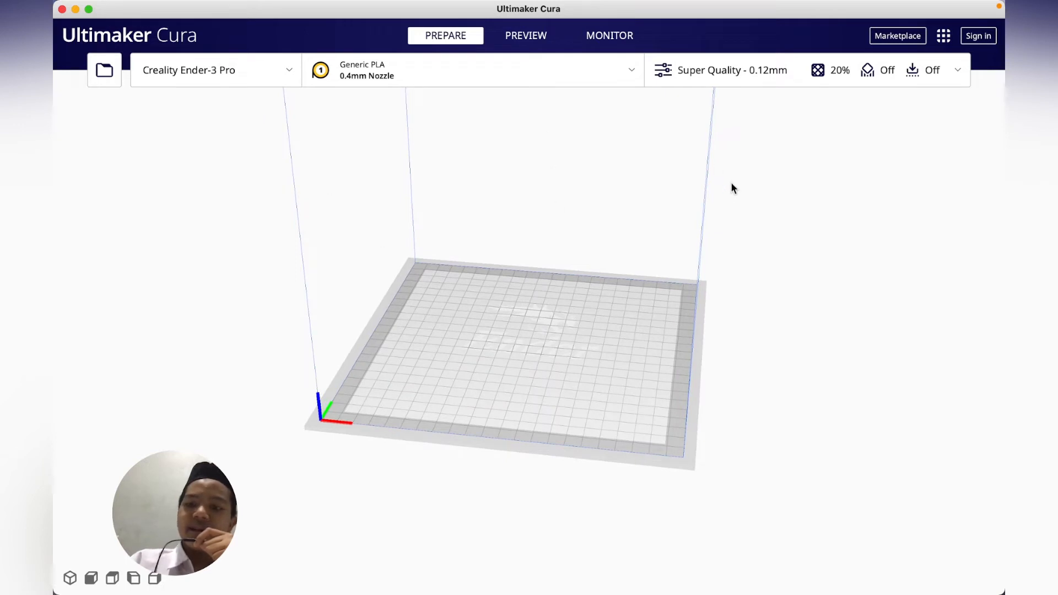
{"action": "right_click_drag", "start_coordinate": [731, 189], "coordinate": [770, 172]}
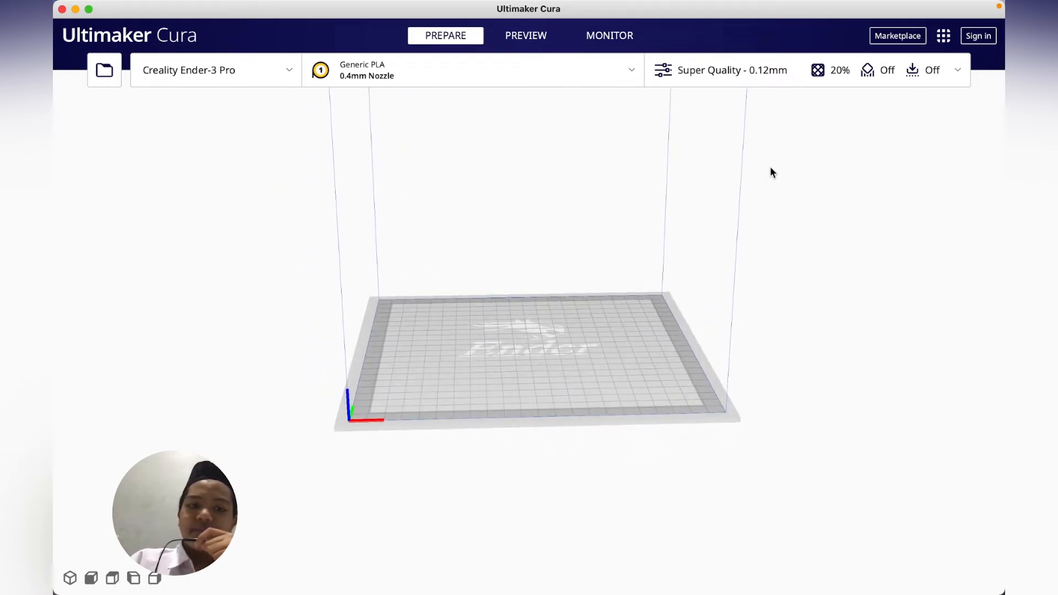
Go to the Printers section of Cura's preferences and start adding a printer
{"action": "left_click", "coordinate": [131, 8]}
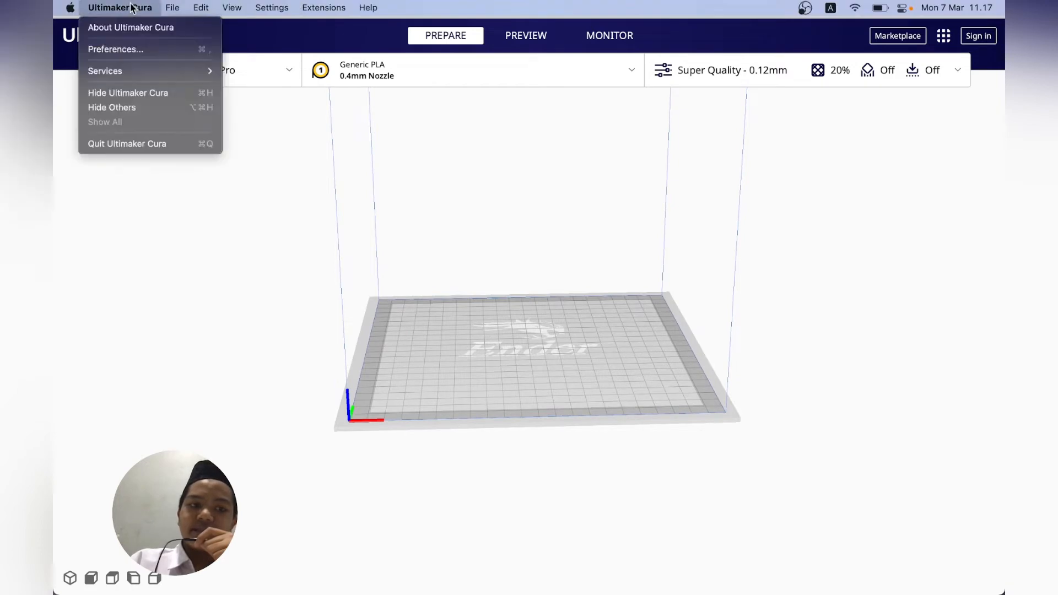
{"action": "left_click", "coordinate": [135, 49]}
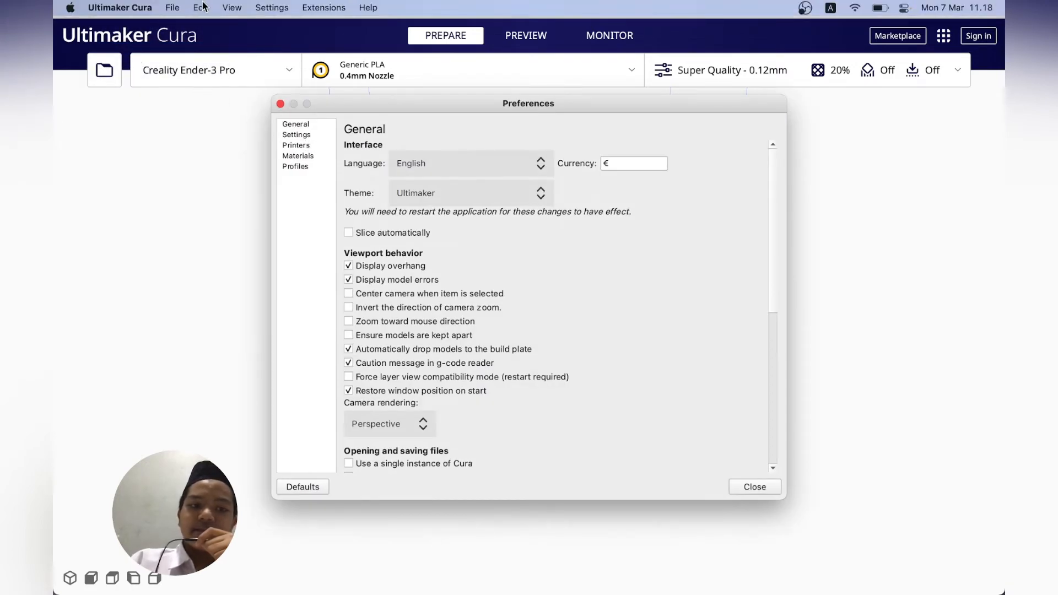
{"action": "left_click", "coordinate": [311, 136]}
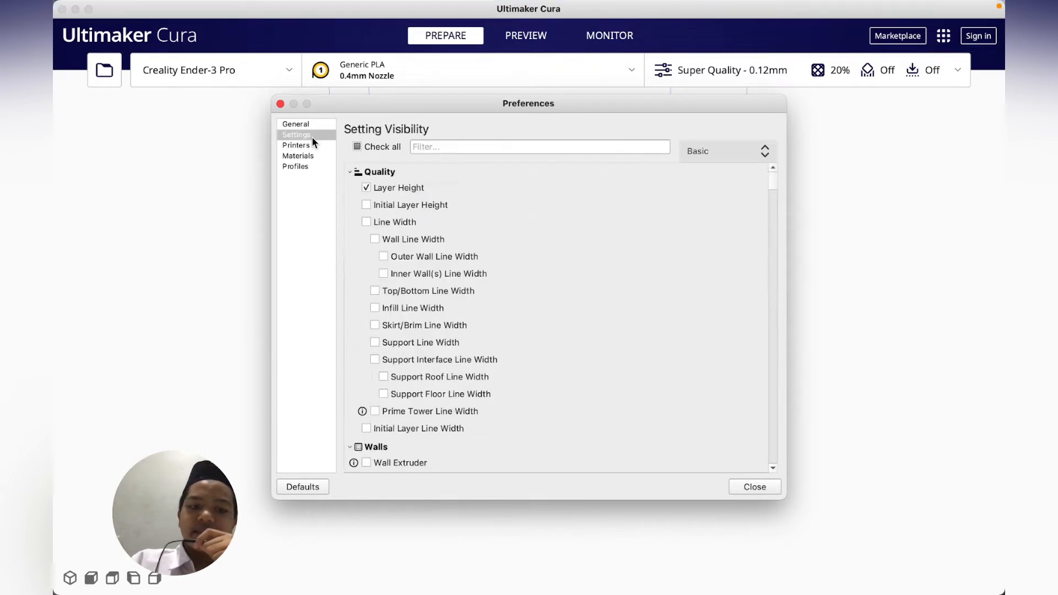
{"action": "left_click", "coordinate": [303, 146]}
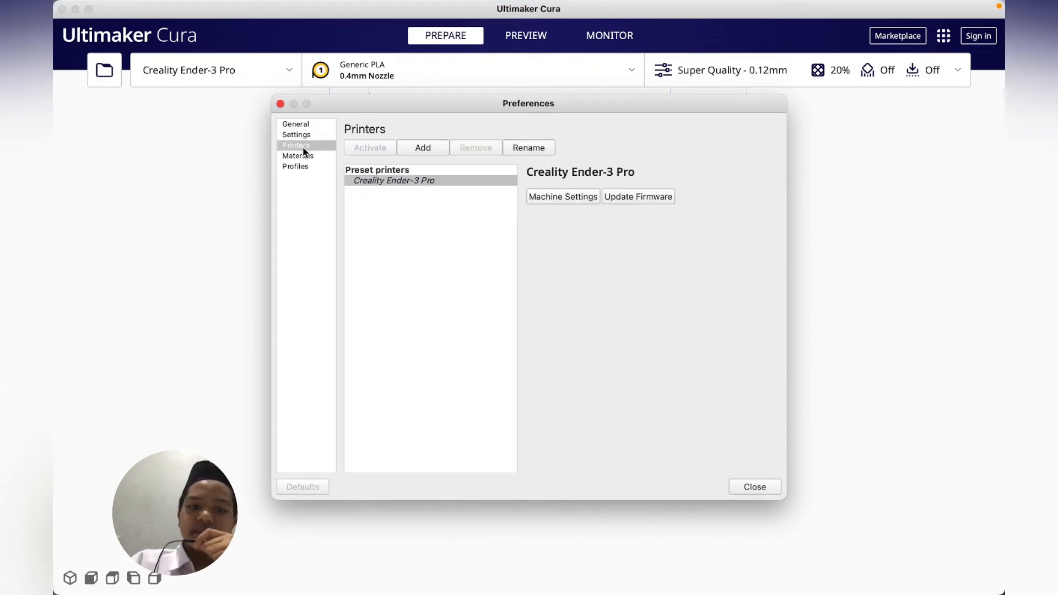
{"action": "left_click", "coordinate": [436, 147]}
{"action": "left_click_drag", "start_coordinate": [487, 105], "coordinate": [510, 86]}
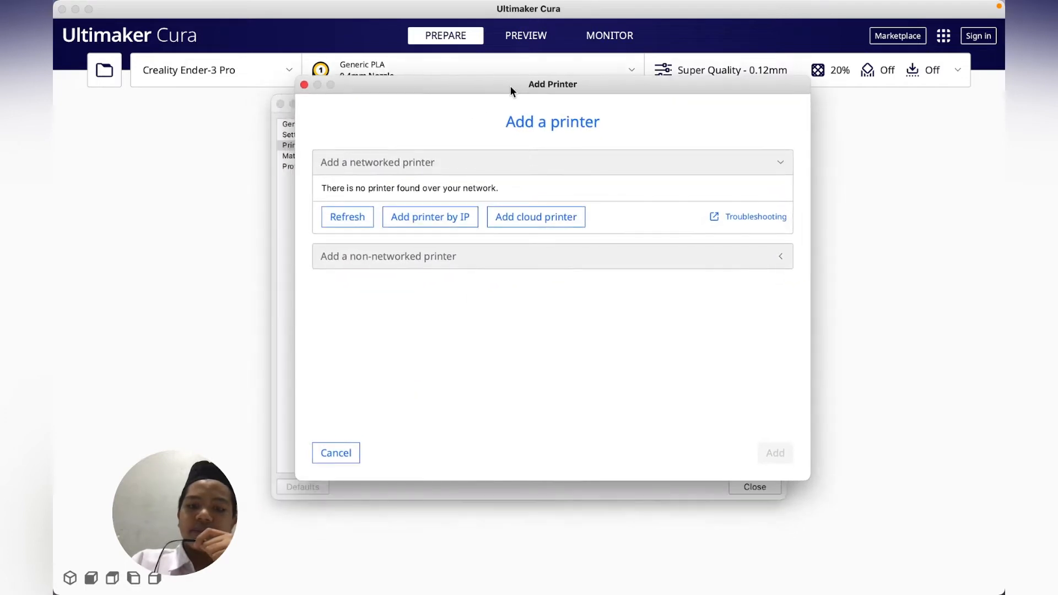
Add the Creality Ender-3 Pro from the Creality3D group as a non-networked printer
{"action": "left_click", "coordinate": [469, 261]}
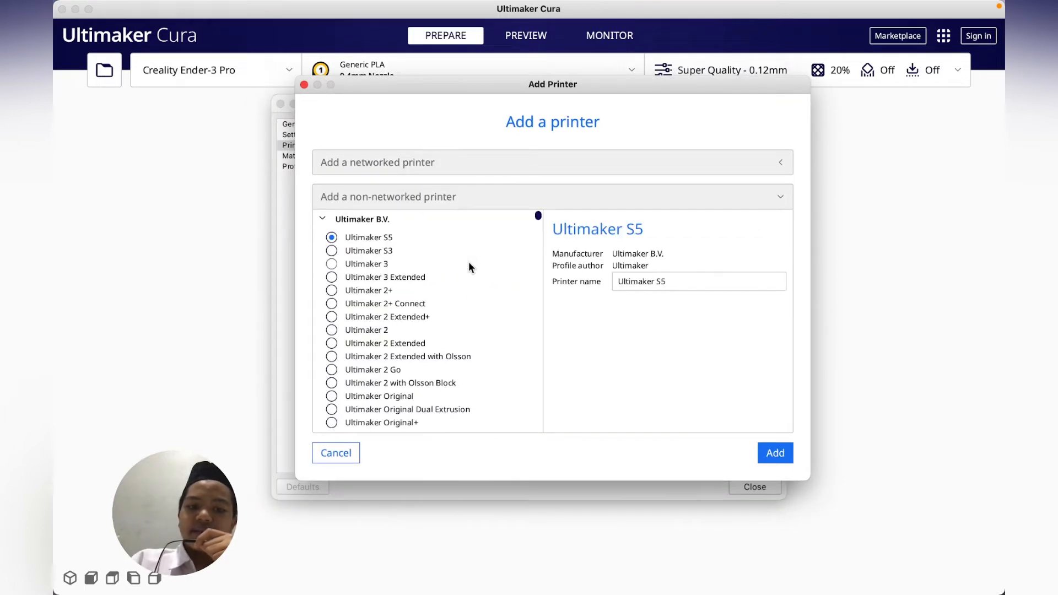
{"action": "scroll", "coordinate": [468, 262], "scroll_direction": "down", "scroll_amount": 5}
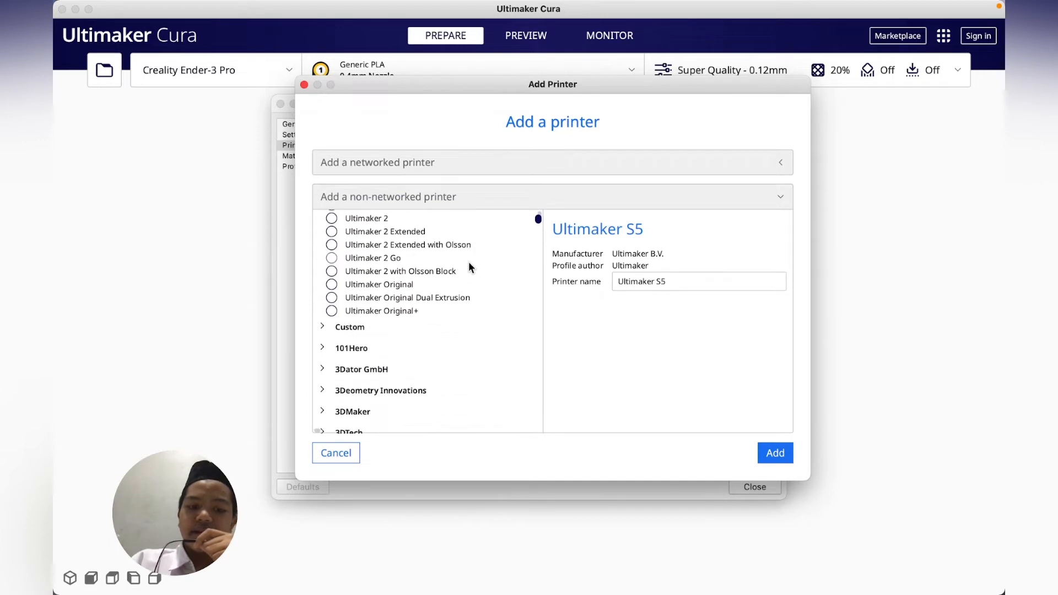
{"action": "scroll", "coordinate": [468, 262], "scroll_direction": "down", "scroll_amount": 10}
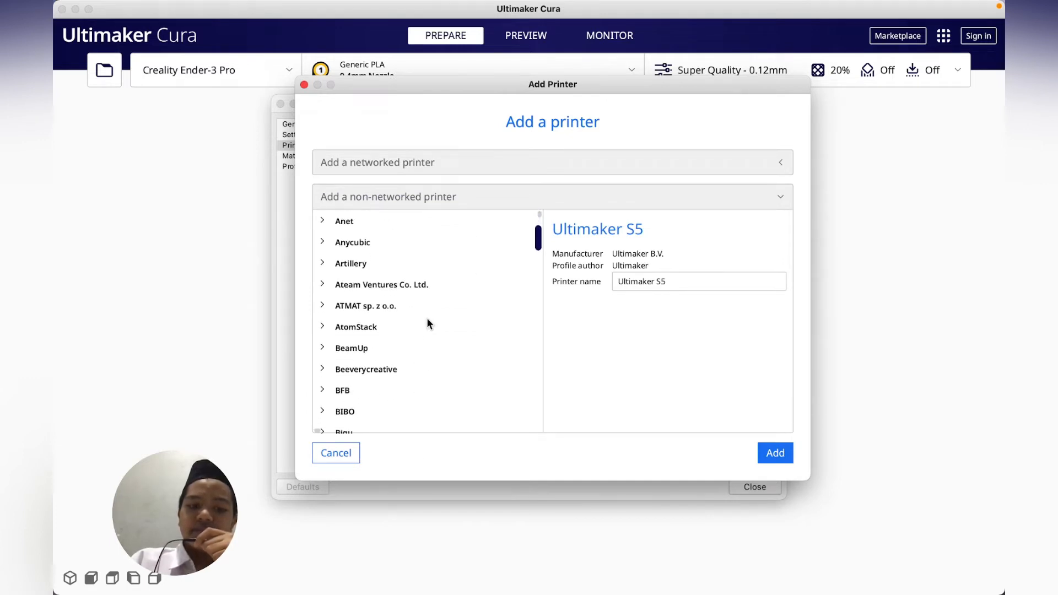
{"action": "scroll", "coordinate": [428, 320], "scroll_direction": "up", "scroll_amount": 2}
{"action": "scroll", "coordinate": [428, 321], "scroll_direction": "down", "scroll_amount": 2}
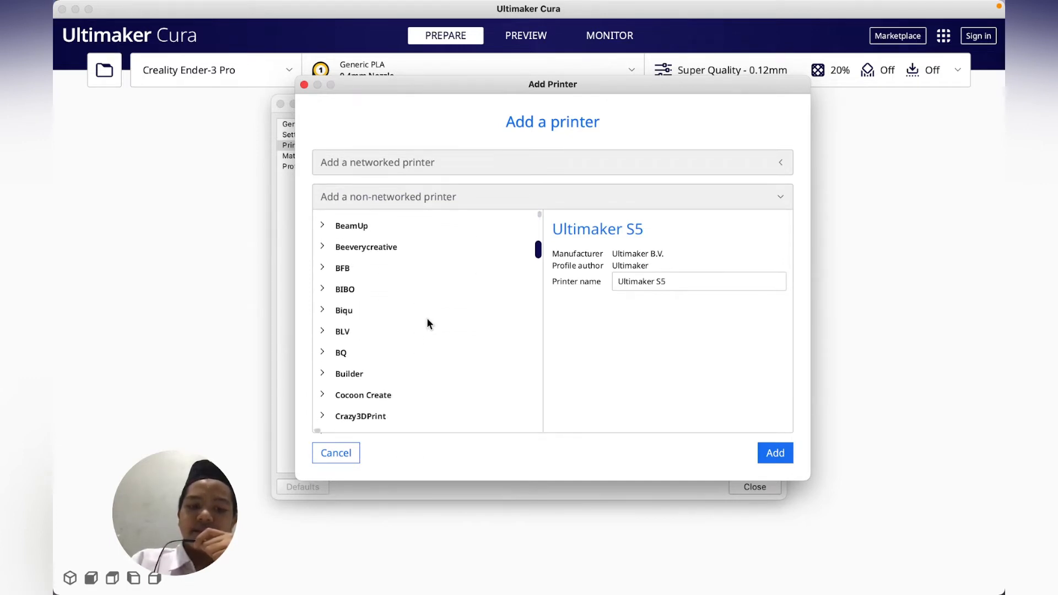
{"action": "scroll", "coordinate": [428, 321], "scroll_direction": "up", "scroll_amount": 3}
{"action": "scroll", "coordinate": [428, 323], "scroll_direction": "up", "scroll_amount": 2}
{"action": "scroll", "coordinate": [428, 323], "scroll_direction": "down", "scroll_amount": 3}
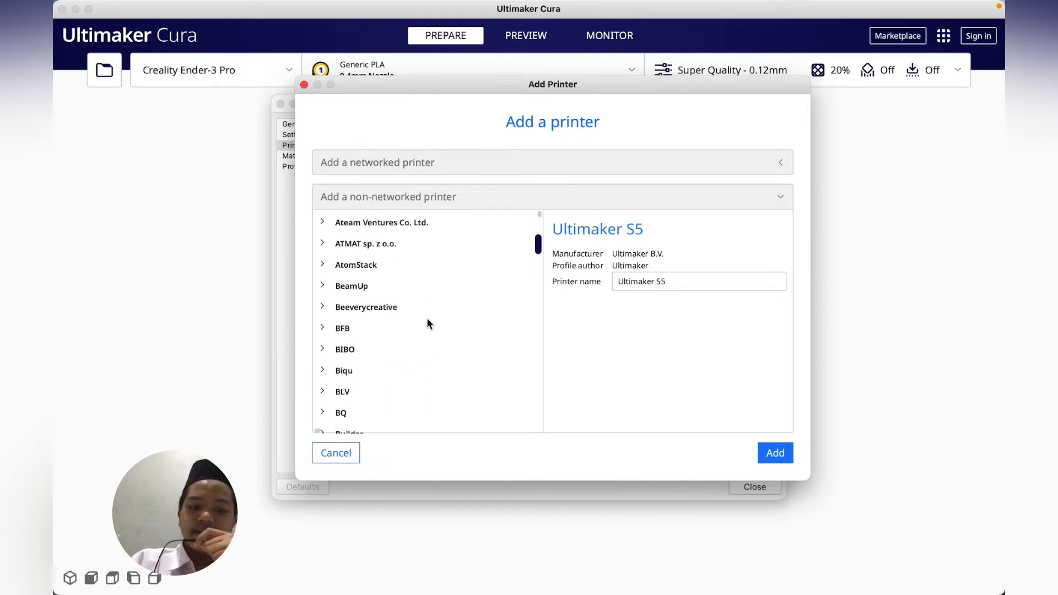
{"action": "scroll", "coordinate": [427, 323], "scroll_direction": "down", "scroll_amount": 10}
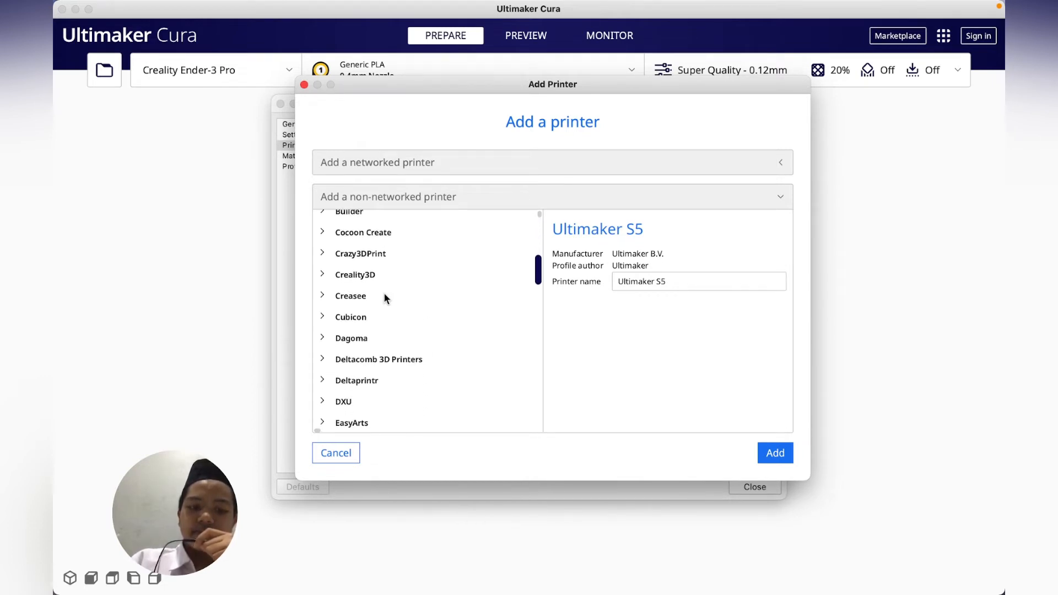
{"action": "left_click", "coordinate": [320, 276]}
{"action": "scroll", "coordinate": [368, 299], "scroll_direction": "down", "scroll_amount": 4}
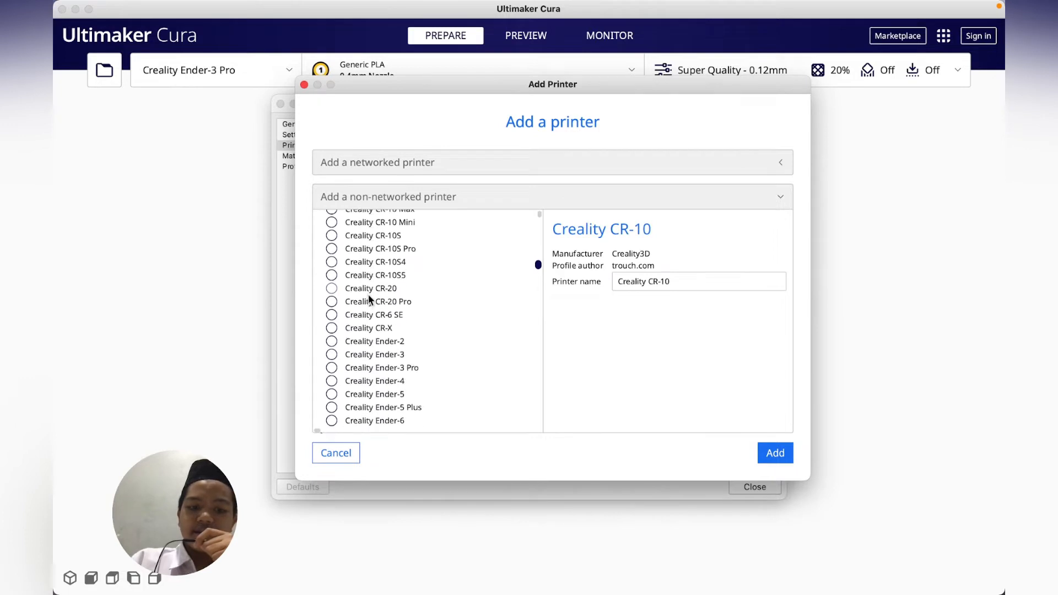
{"action": "scroll", "coordinate": [368, 299], "scroll_direction": "down", "scroll_amount": 3}
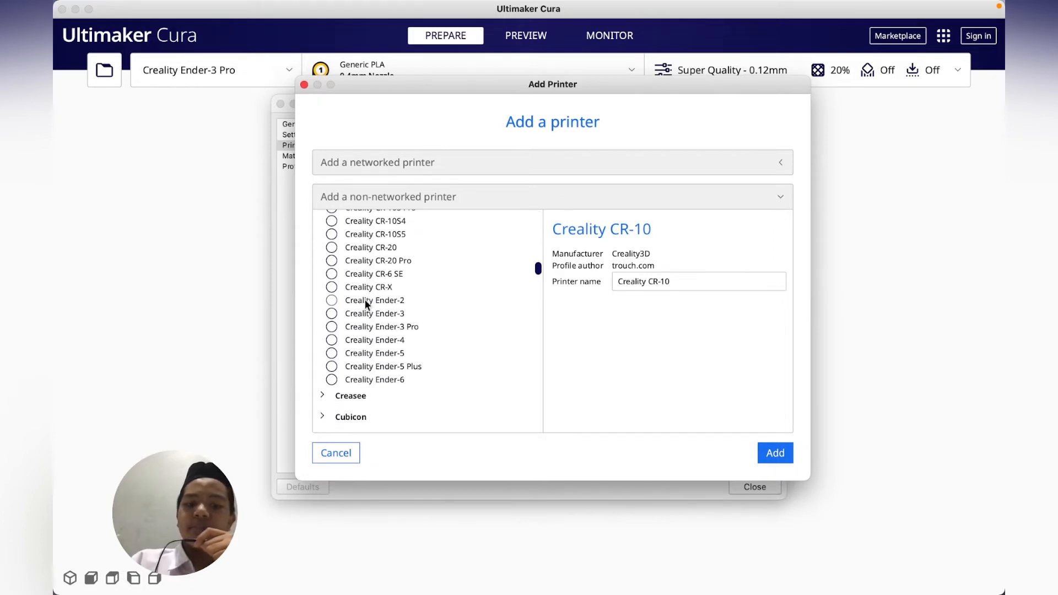
{"action": "left_click", "coordinate": [333, 326]}
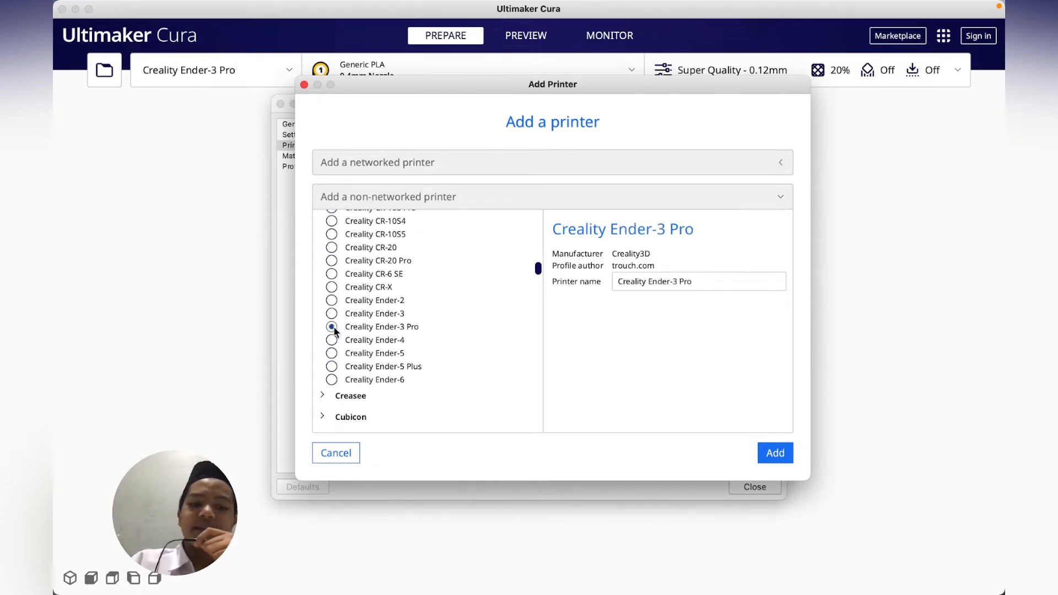
{"action": "left_click", "coordinate": [772, 456]}
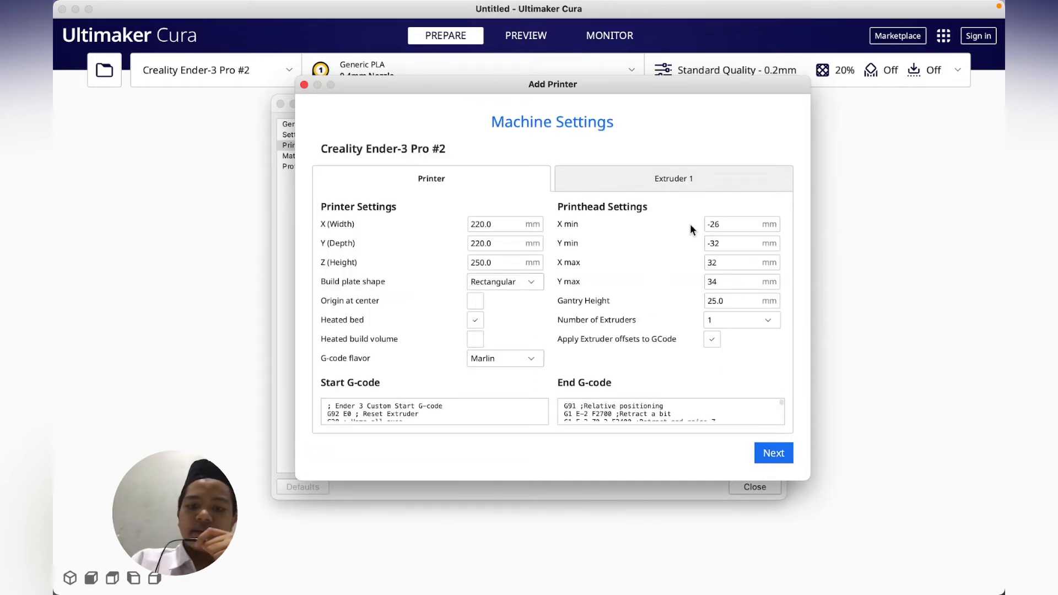
Accept the default machine settings for the second Creality Ender-3 Pro, select that printer, and return to the empty build plate
{"action": "left_click", "coordinate": [768, 454]}
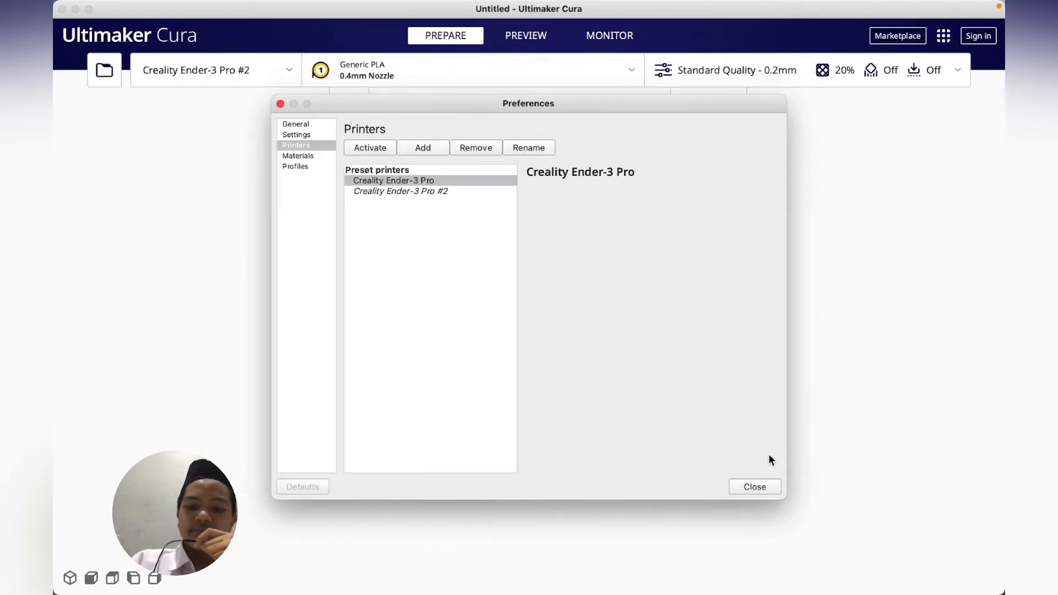
{"action": "left_click", "coordinate": [469, 191]}
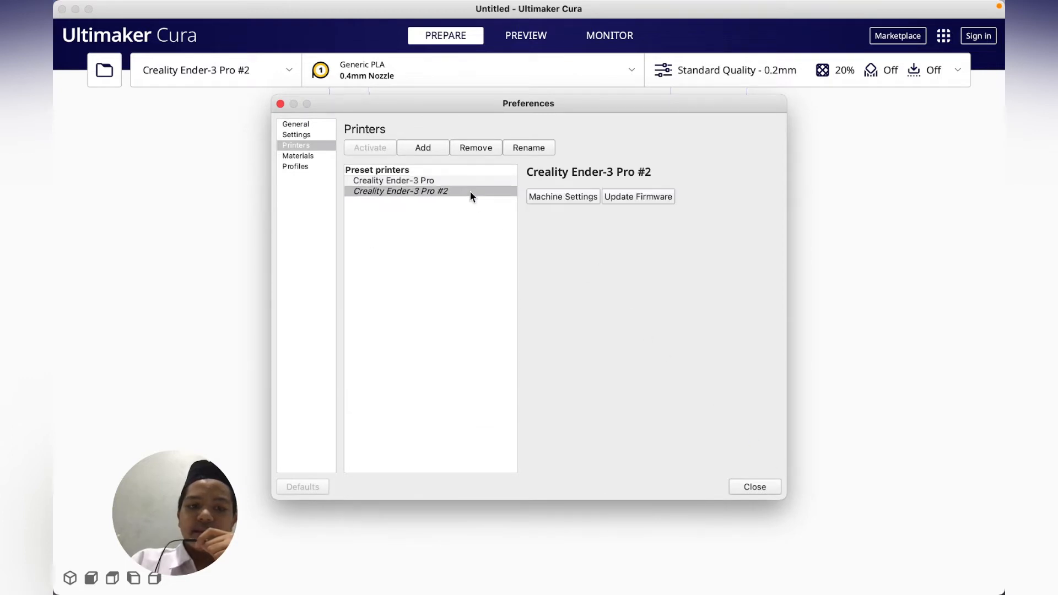
{"action": "right_click_drag", "start_coordinate": [510, 282], "coordinate": [565, 322]}
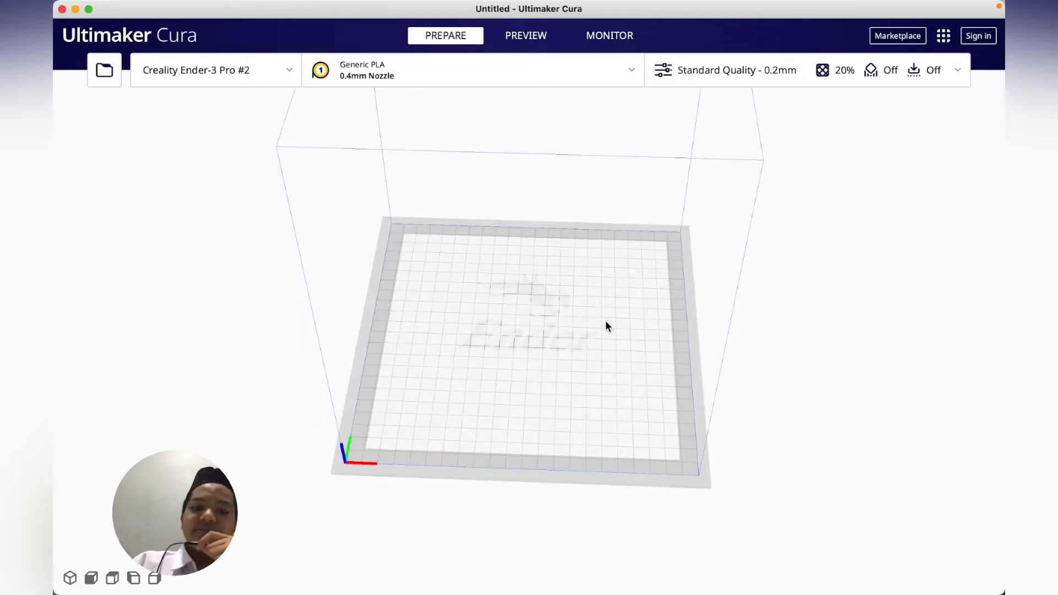
{"action": "right_click_drag", "start_coordinate": [605, 319], "coordinate": [561, 268]}
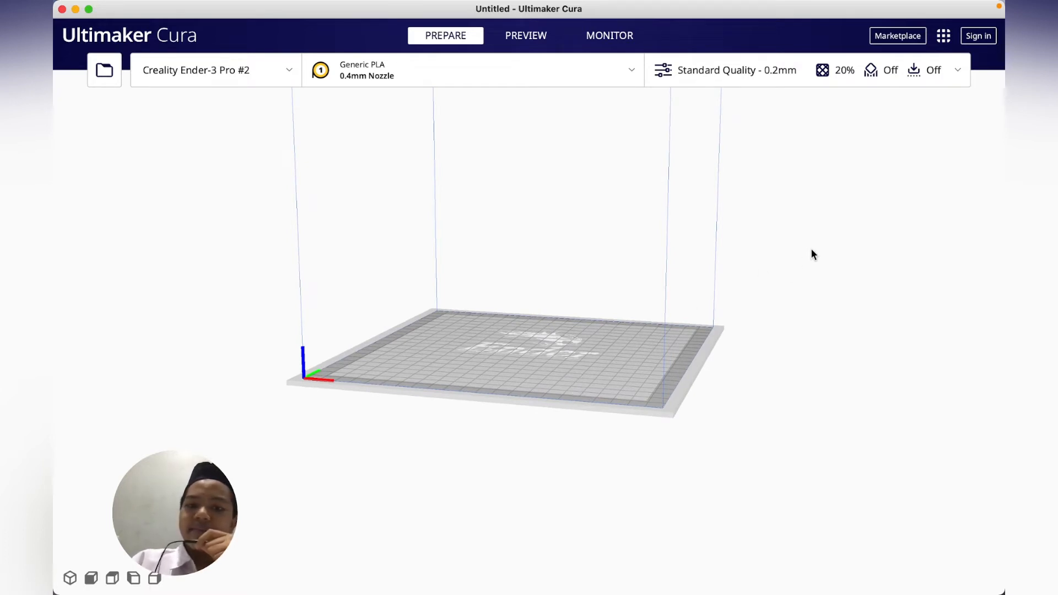
Load the "plane crazy plane" model onto the build plate and select it
{"action": "key", "text": "ctrl+Right"}
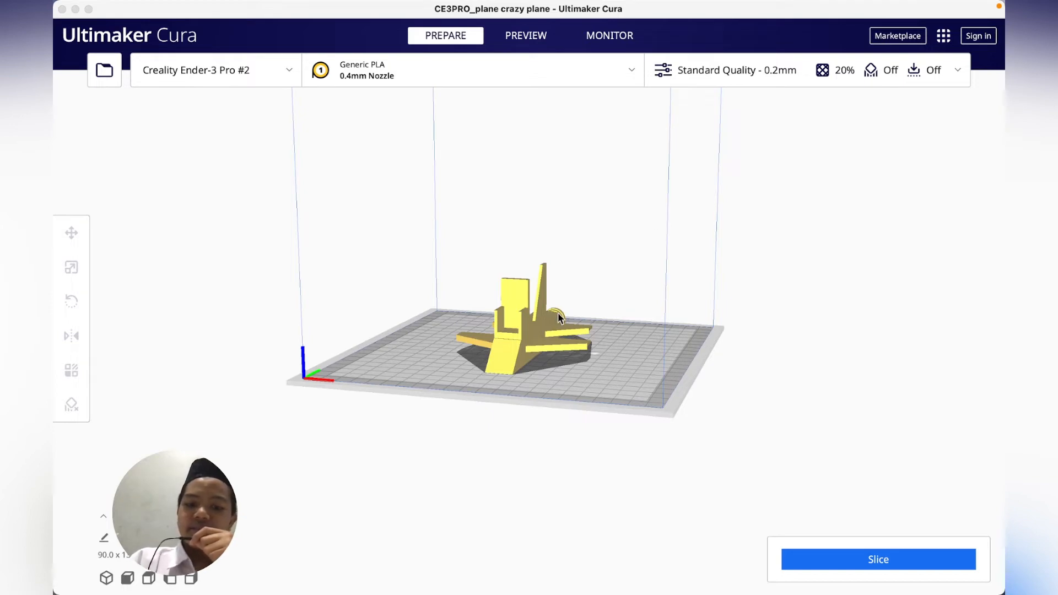
{"action": "right_click_drag", "start_coordinate": [479, 304], "coordinate": [521, 355]}
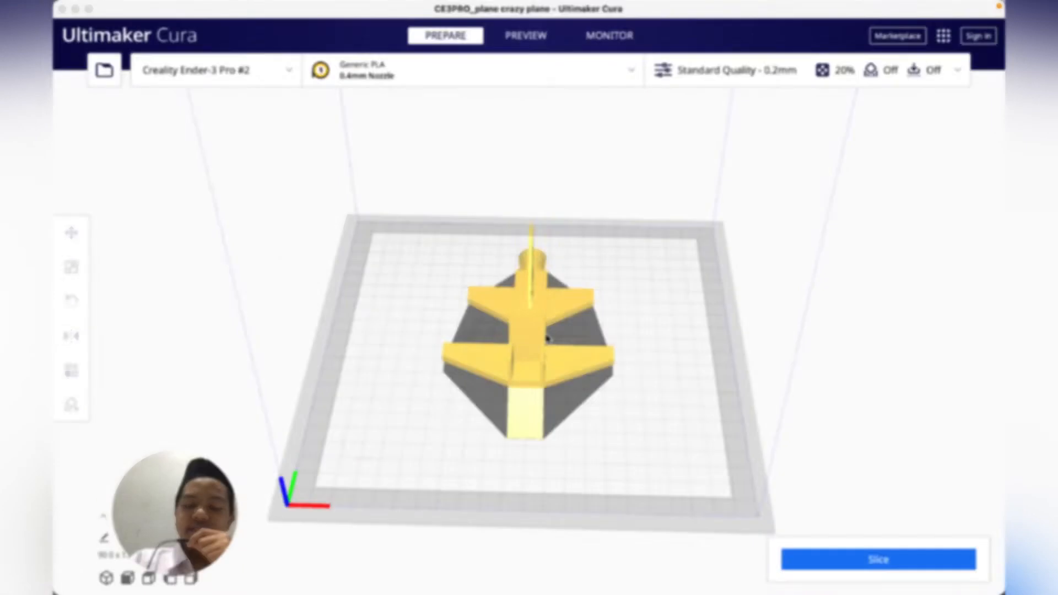
{"action": "scroll", "coordinate": [547, 338], "scroll_direction": "up", "scroll_amount": 3}
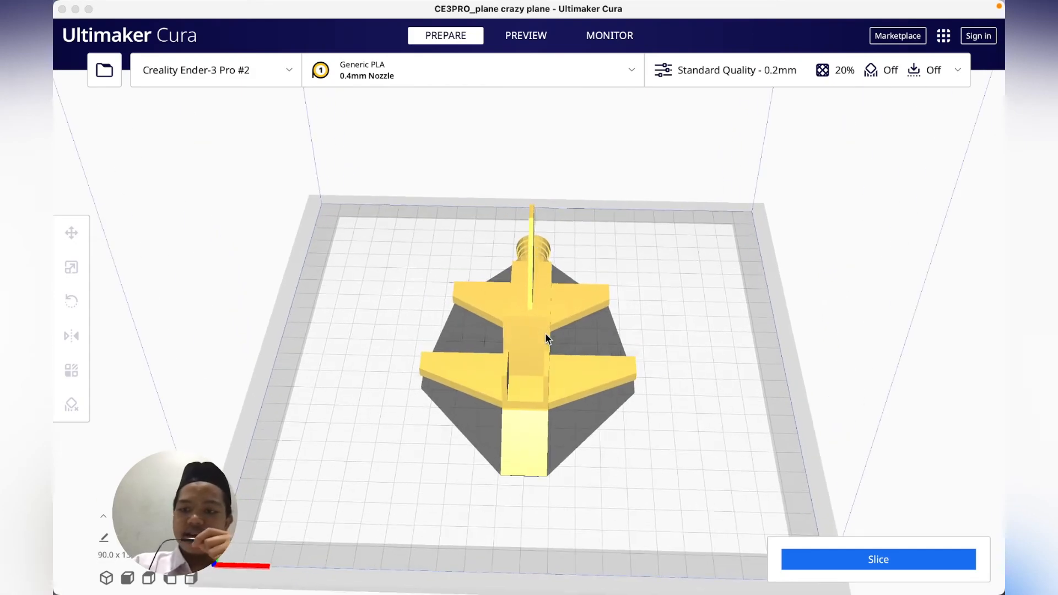
{"action": "right_click_drag", "start_coordinate": [544, 333], "coordinate": [627, 307]}
{"action": "left_click", "coordinate": [544, 329]}
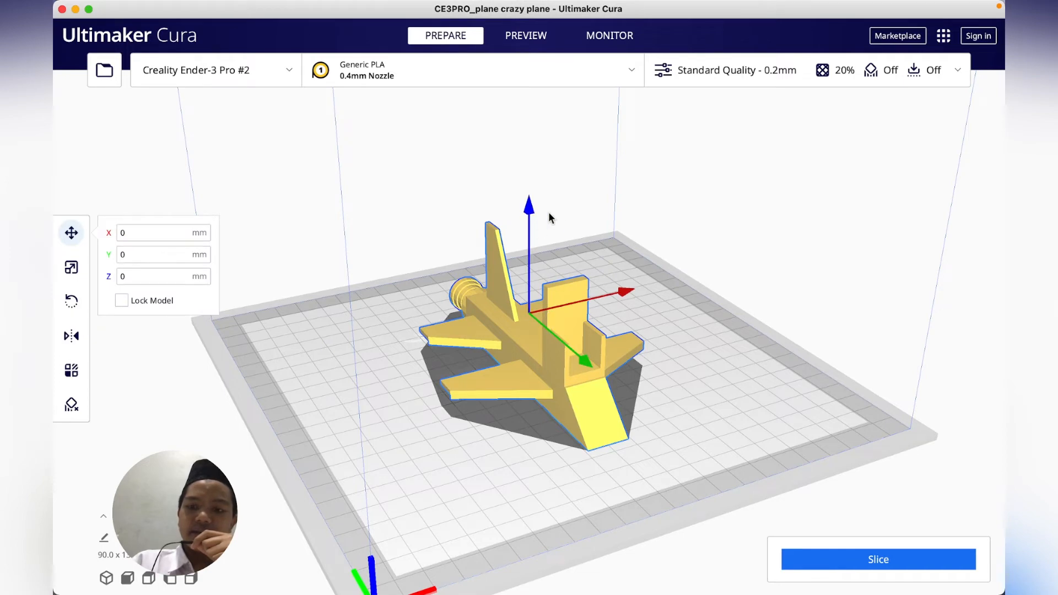
{"action": "right_click_drag", "start_coordinate": [602, 240], "coordinate": [561, 210]}
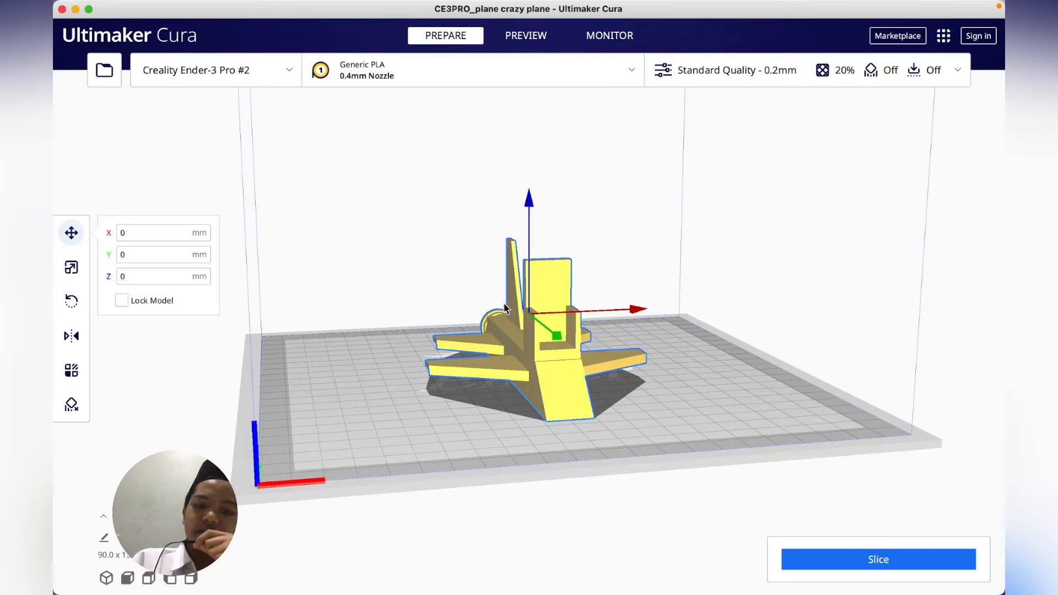
Try scaling only the plane's height to about 36% with uniform scaling turned off, and undo it
{"action": "left_click", "coordinate": [72, 268]}
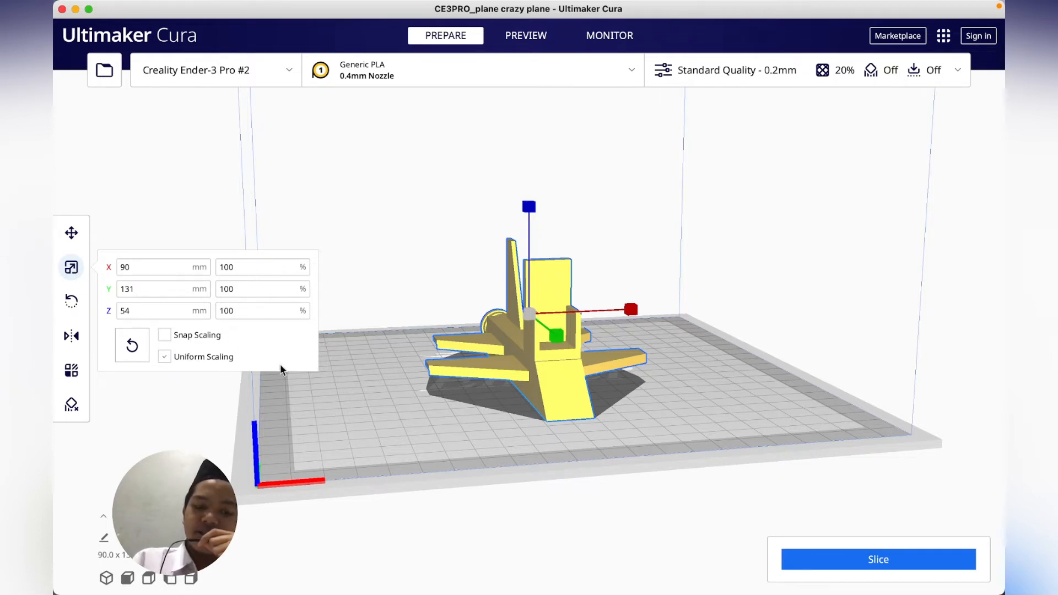
{"action": "left_click", "coordinate": [198, 360]}
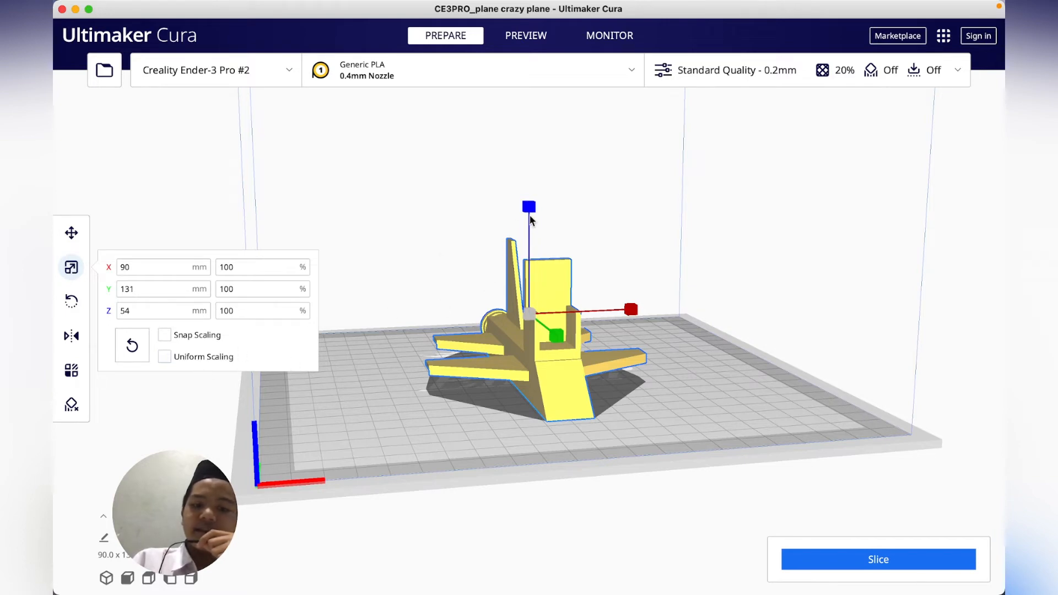
{"action": "left_click_drag", "start_coordinate": [531, 221], "coordinate": [565, 358]}
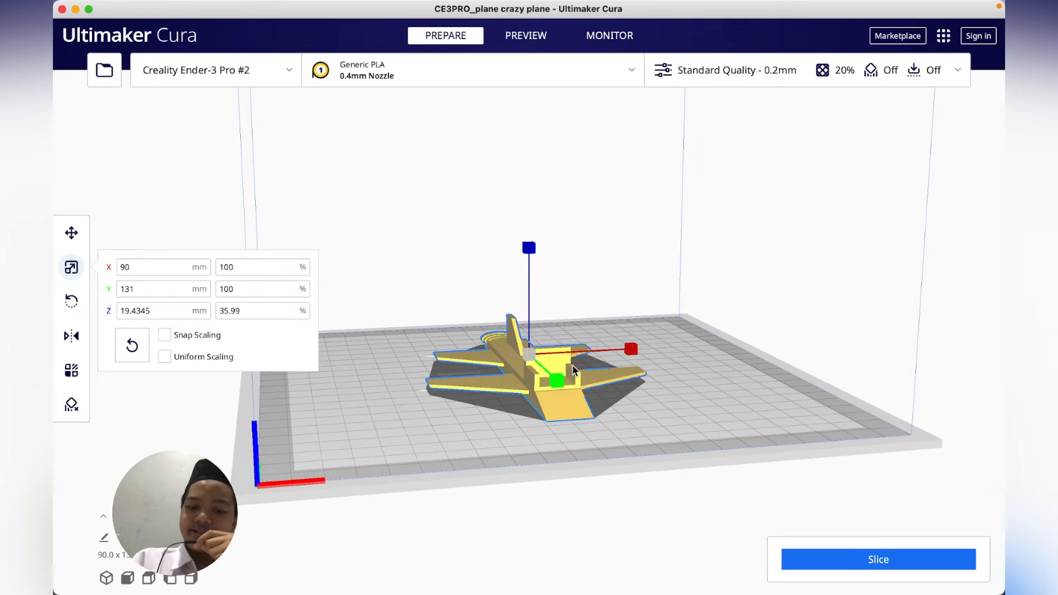
{"action": "key", "text": "super+z"}
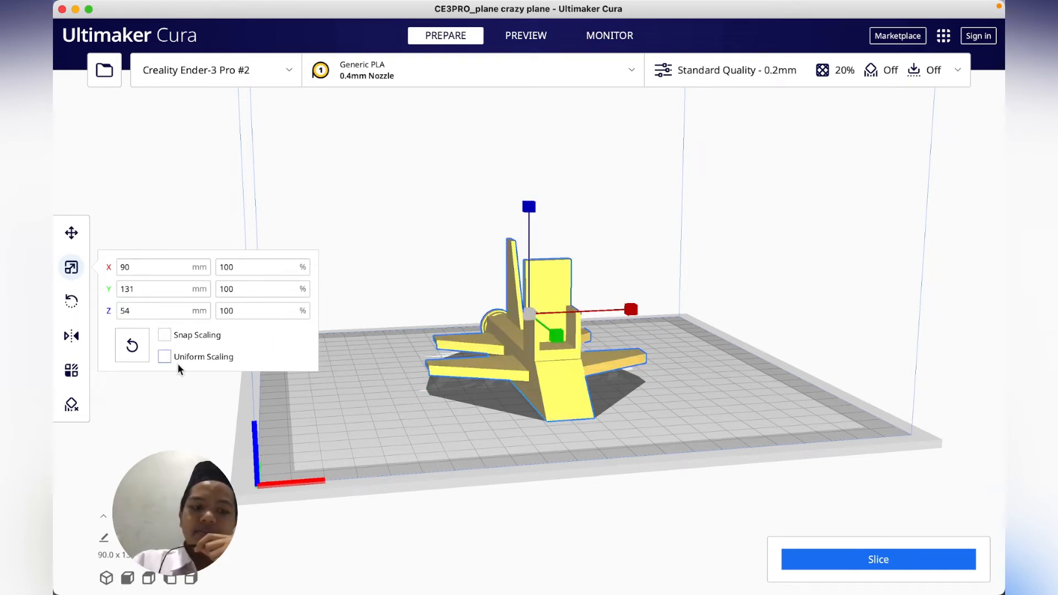
Turn uniform scaling back on and shrink the whole plane to about 62.5% of its original size
{"action": "left_click", "coordinate": [176, 358]}
{"action": "left_click_drag", "start_coordinate": [529, 207], "coordinate": [530, 252]}
{"action": "left_click", "coordinate": [619, 249]}
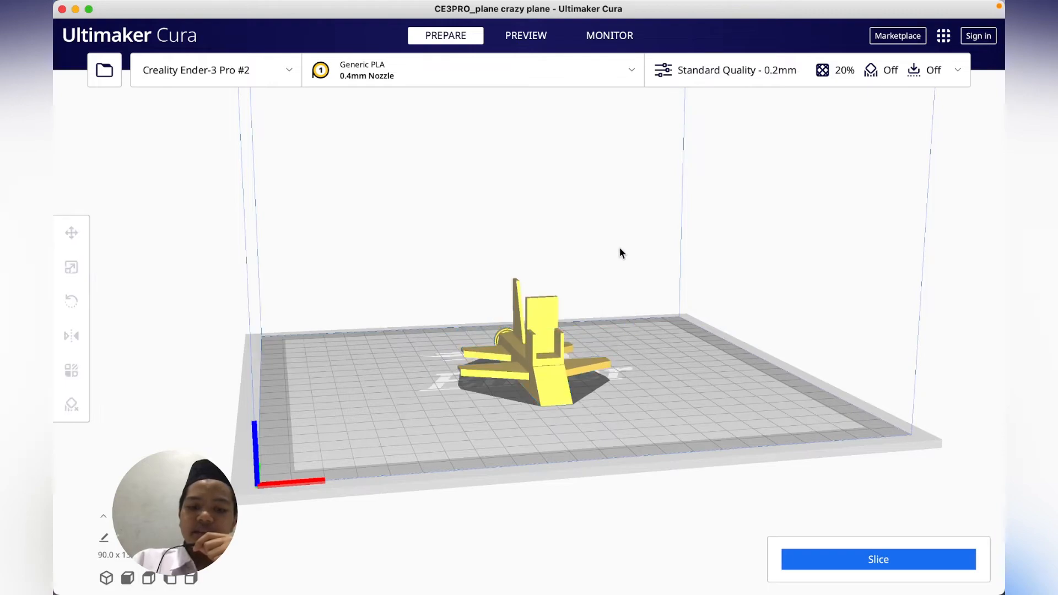
{"action": "right_click_drag", "start_coordinate": [619, 249], "coordinate": [574, 321]}
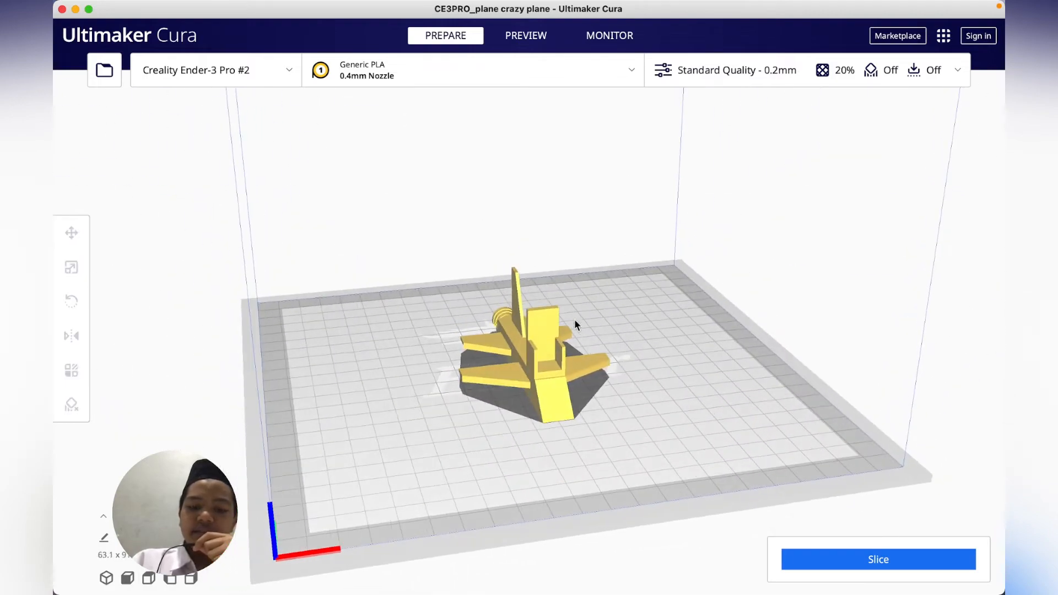
{"action": "left_click", "coordinate": [545, 349]}
{"action": "right_click_drag", "start_coordinate": [582, 252], "coordinate": [591, 220]}
{"action": "left_click_drag", "start_coordinate": [528, 236], "coordinate": [526, 253]}
{"action": "left_click", "coordinate": [527, 253]}
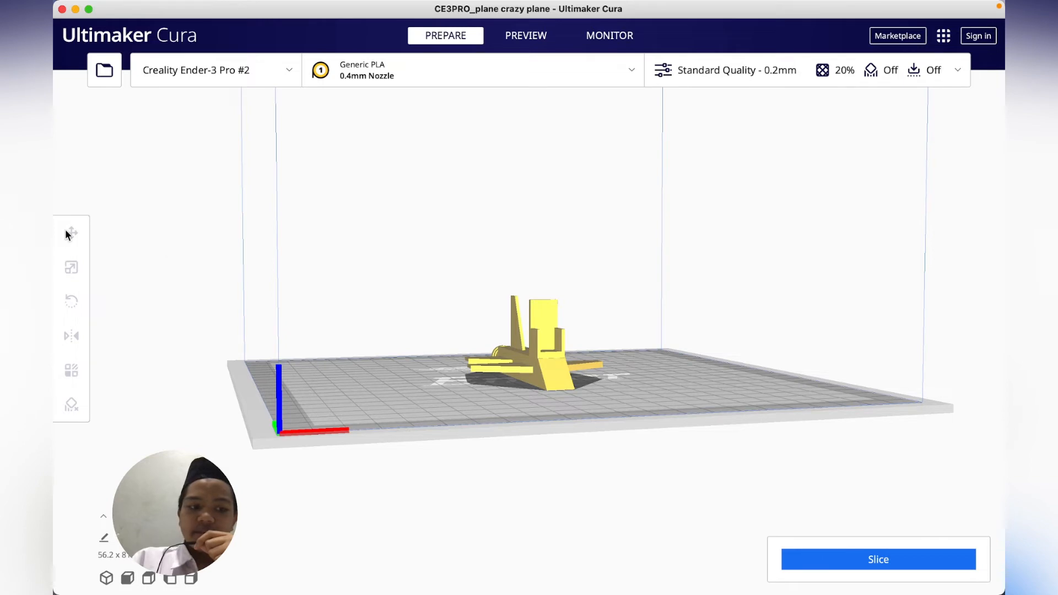
Rotate the plane a quarter turn about its vertical axis, with snap rotation on
{"action": "left_click", "coordinate": [506, 387]}
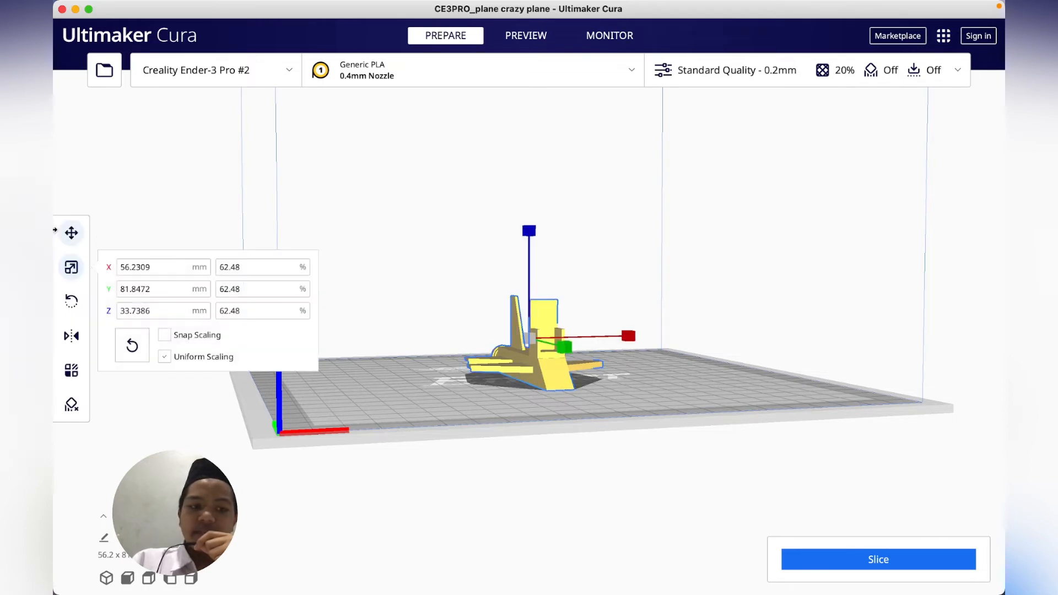
{"action": "left_click", "coordinate": [71, 233]}
{"action": "right_click_drag", "start_coordinate": [463, 303], "coordinate": [545, 396]}
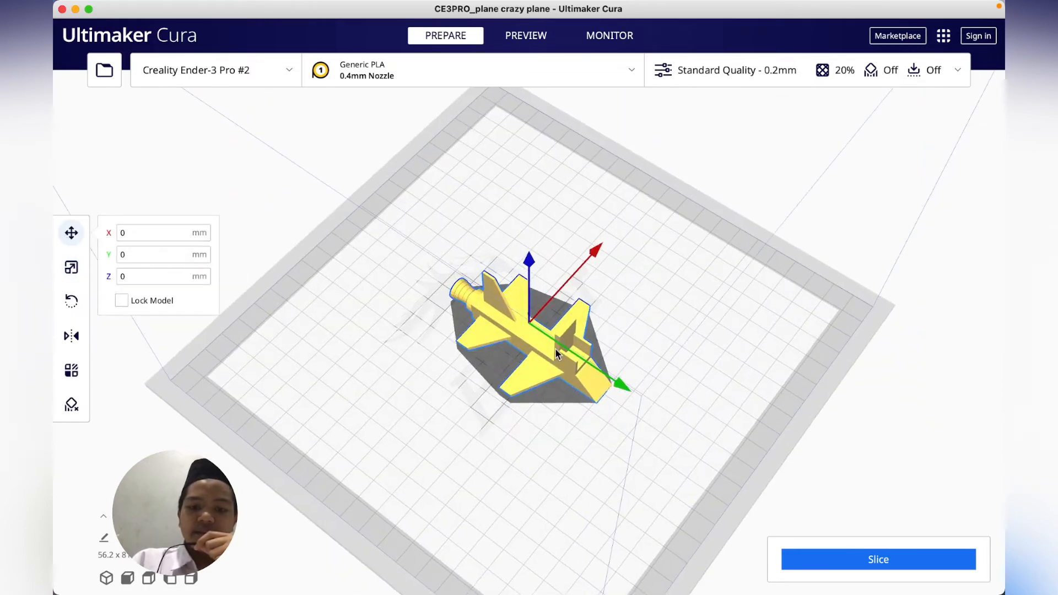
{"action": "left_click", "coordinate": [72, 305]}
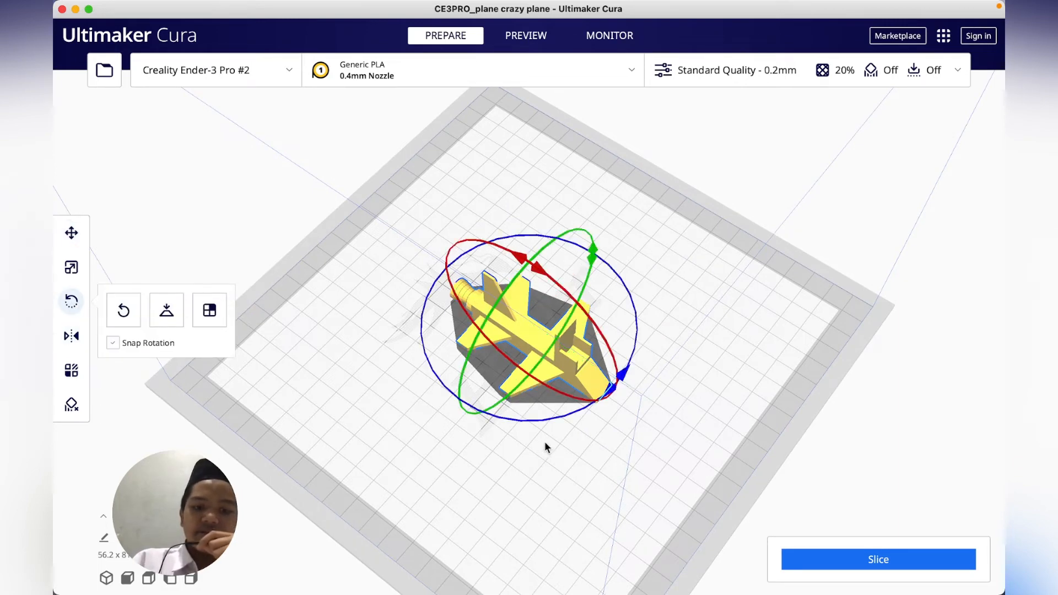
{"action": "left_click_drag", "start_coordinate": [546, 419], "coordinate": [612, 303]}
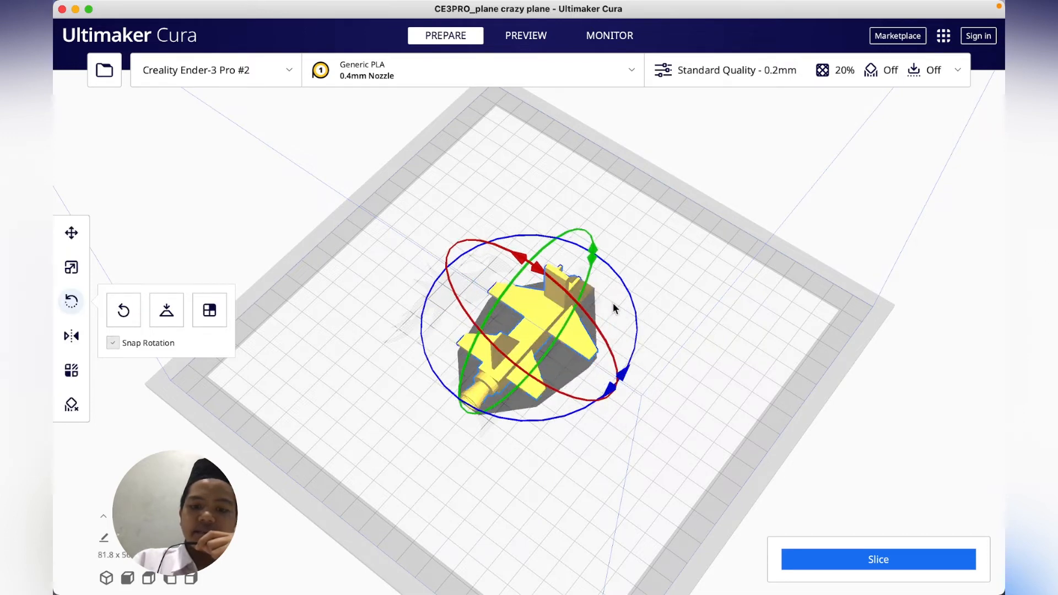
{"action": "right_click_drag", "start_coordinate": [613, 302], "coordinate": [529, 415]}
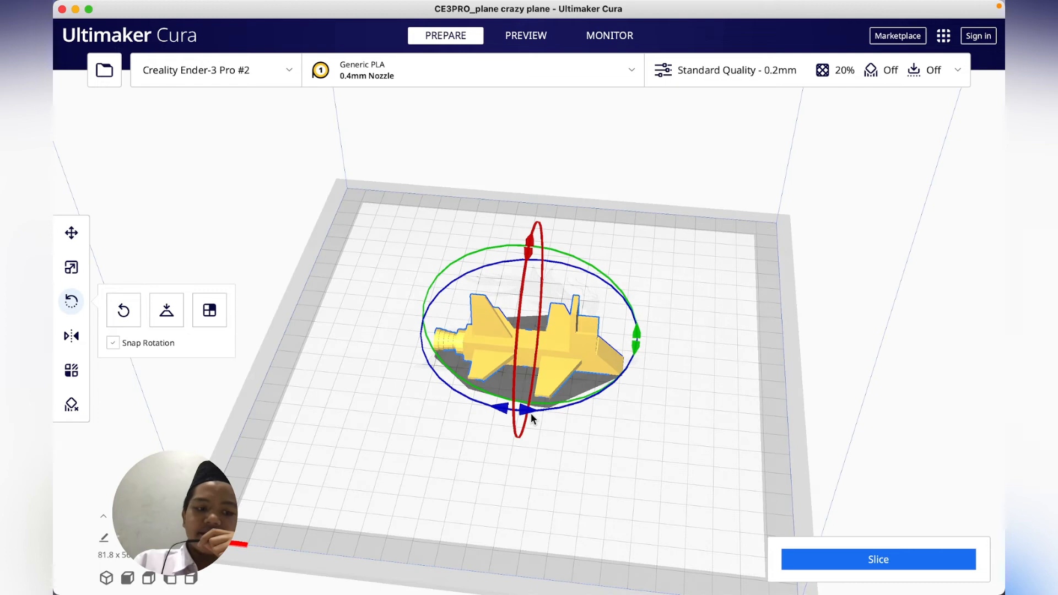
{"action": "left_click", "coordinate": [71, 335]}
{"action": "left_click", "coordinate": [71, 301]}
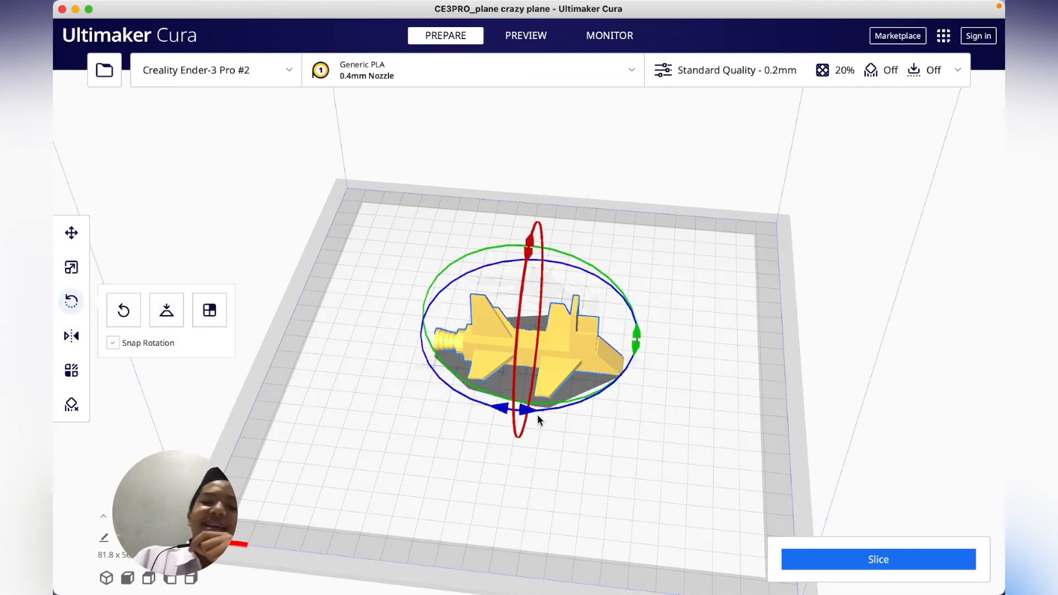
{"action": "right_click_drag", "start_coordinate": [737, 287], "coordinate": [618, 248]}
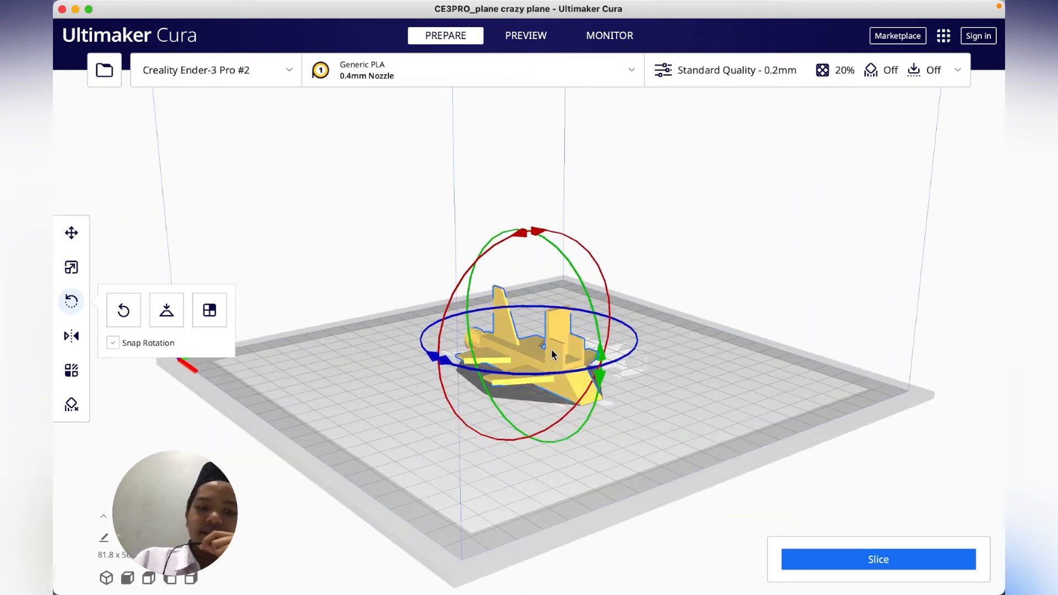
Slice the plane and preview the sliced layers with the model deselected
{"action": "left_click", "coordinate": [829, 563]}
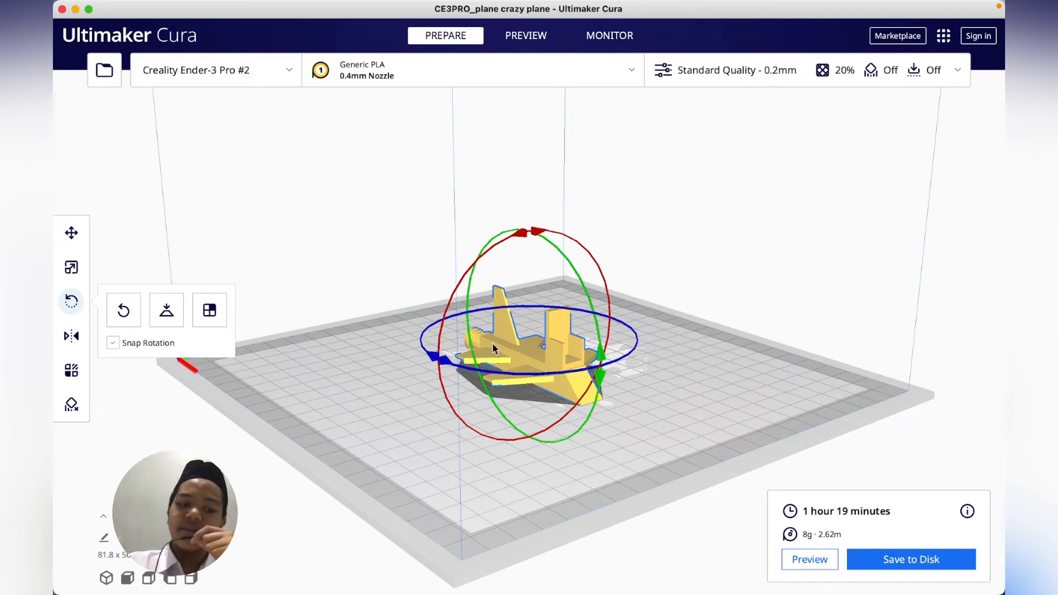
{"action": "left_click", "coordinate": [532, 44]}
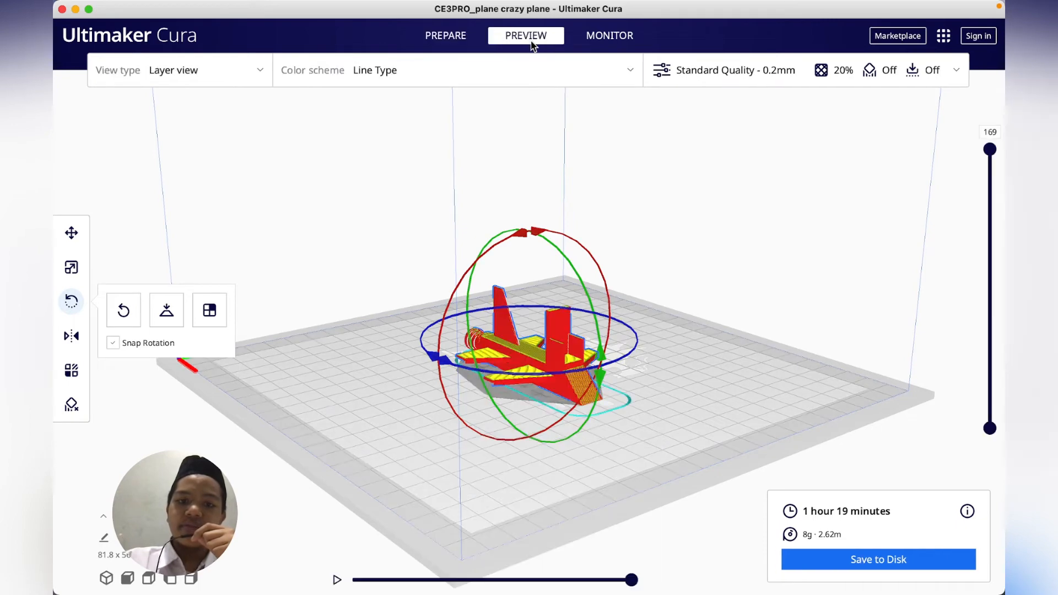
{"action": "right_click_drag", "start_coordinate": [550, 217], "coordinate": [471, 214]}
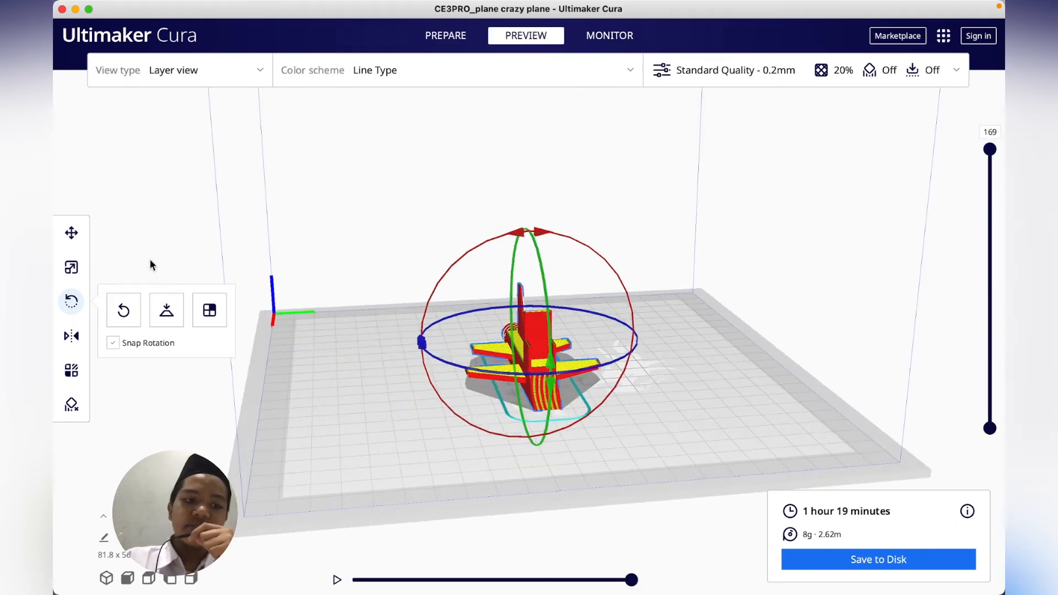
{"action": "left_click", "coordinate": [71, 231]}
{"action": "left_click", "coordinate": [651, 306]}
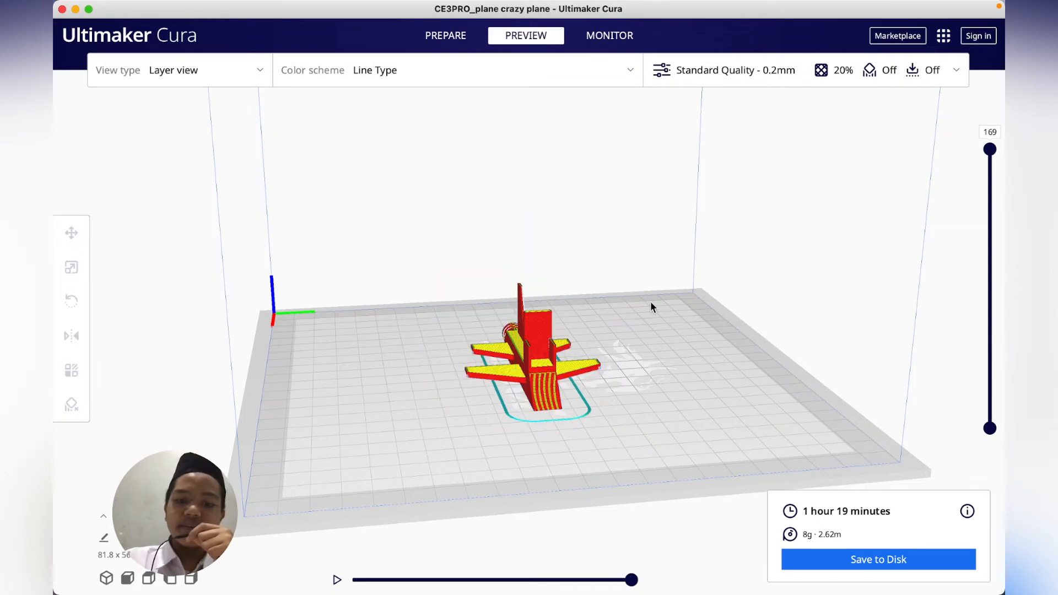
{"action": "mouse_move", "coordinate": [990, 151]}
{"action": "left_mouse_down"}
{"action": "mouse_move", "coordinate": [1000, 410]}
{"action": "mouse_move", "coordinate": [1004, 155]}
{"action": "left_mouse_up"}
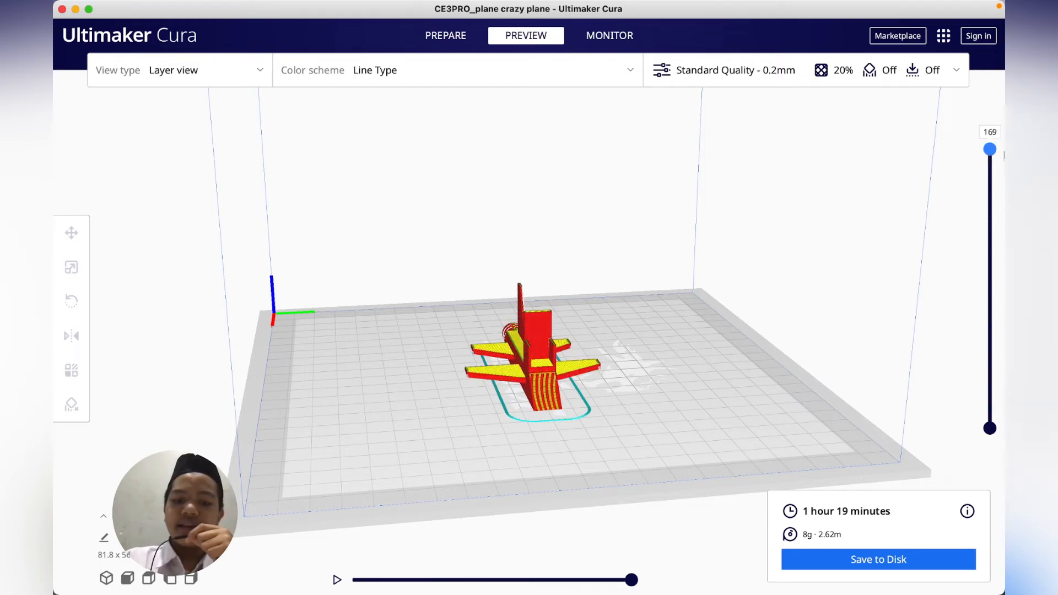
Try infill densities of 80% and 100% in the print settings, and set the infill back to 20%
{"action": "left_click", "coordinate": [870, 77]}
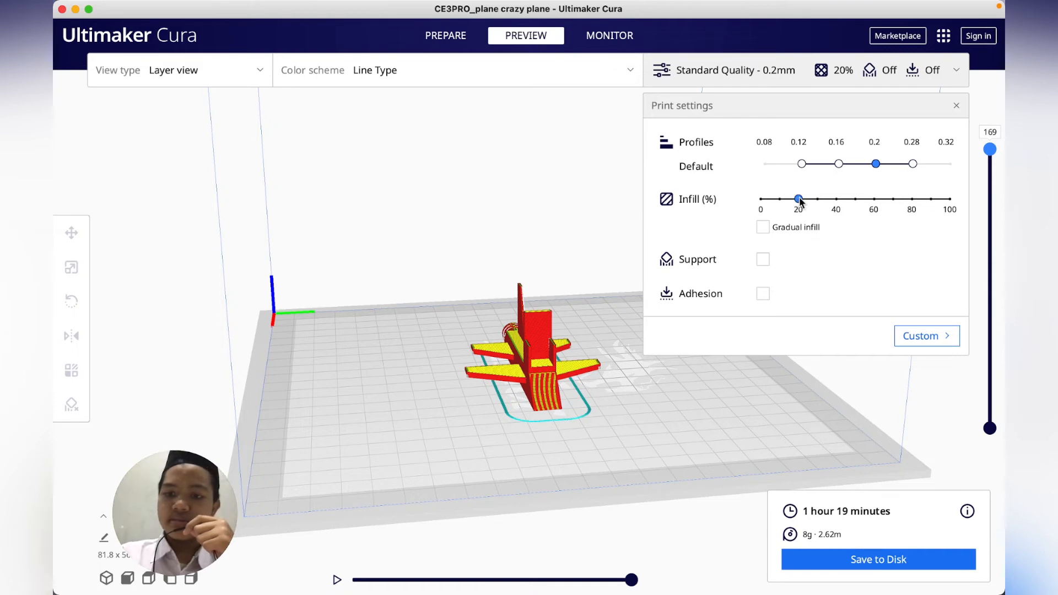
{"action": "left_click_drag", "start_coordinate": [799, 199], "coordinate": [844, 203]}
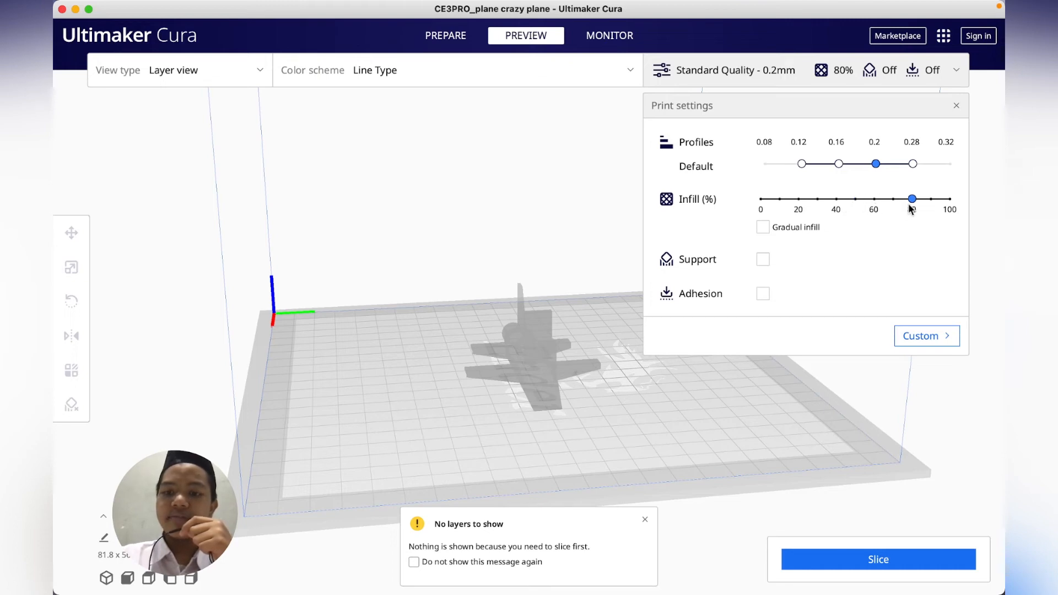
{"action": "left_click_drag", "start_coordinate": [909, 204], "coordinate": [963, 208]}
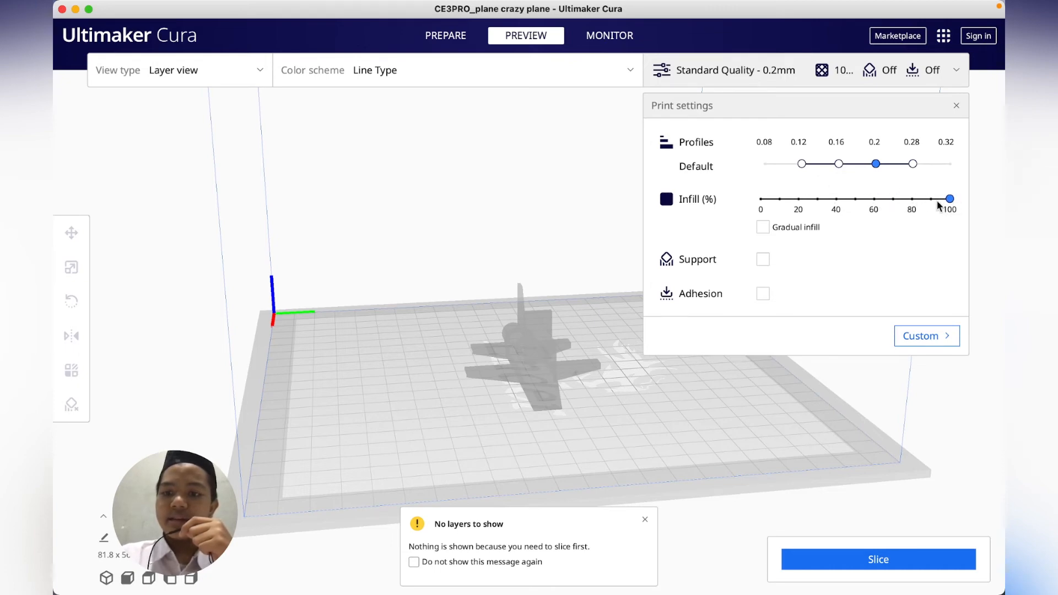
{"action": "left_click", "coordinate": [799, 201]}
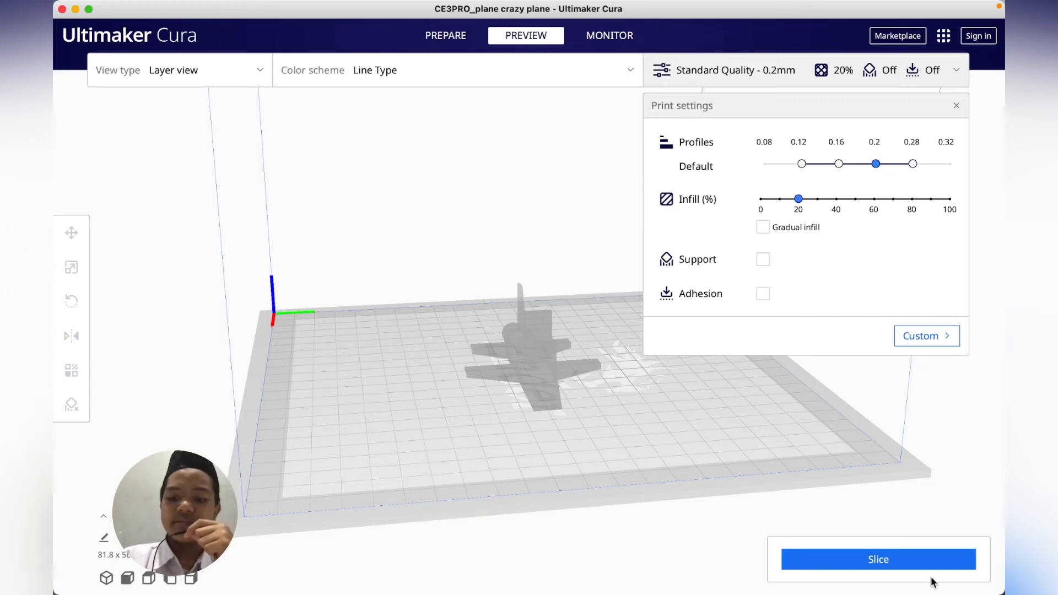
Turn on support generation for the plane and slice it again at 20% infill
{"action": "left_click", "coordinate": [916, 562]}
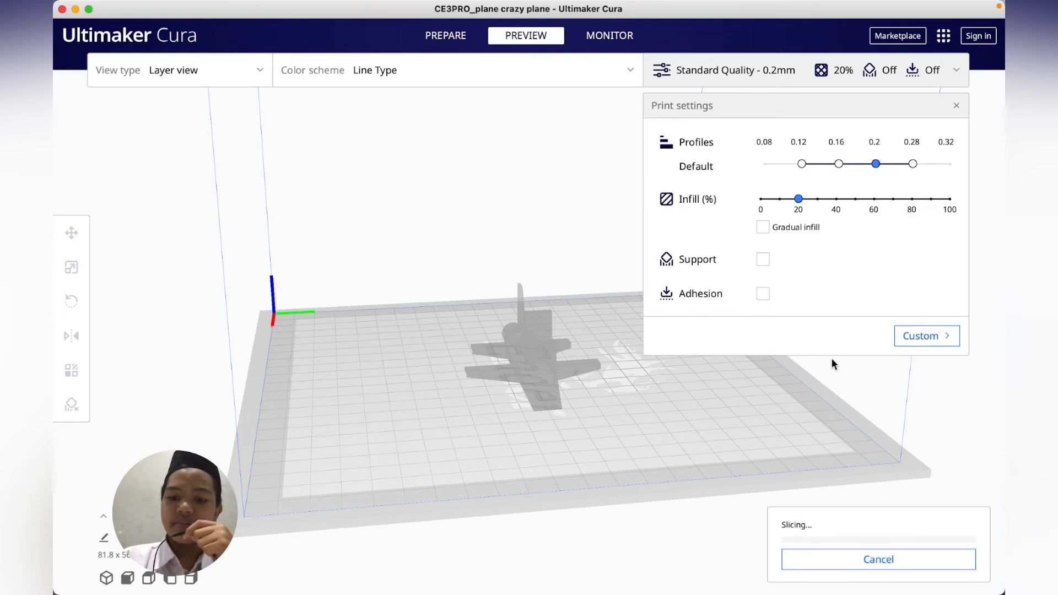
{"action": "left_click", "coordinate": [761, 259]}
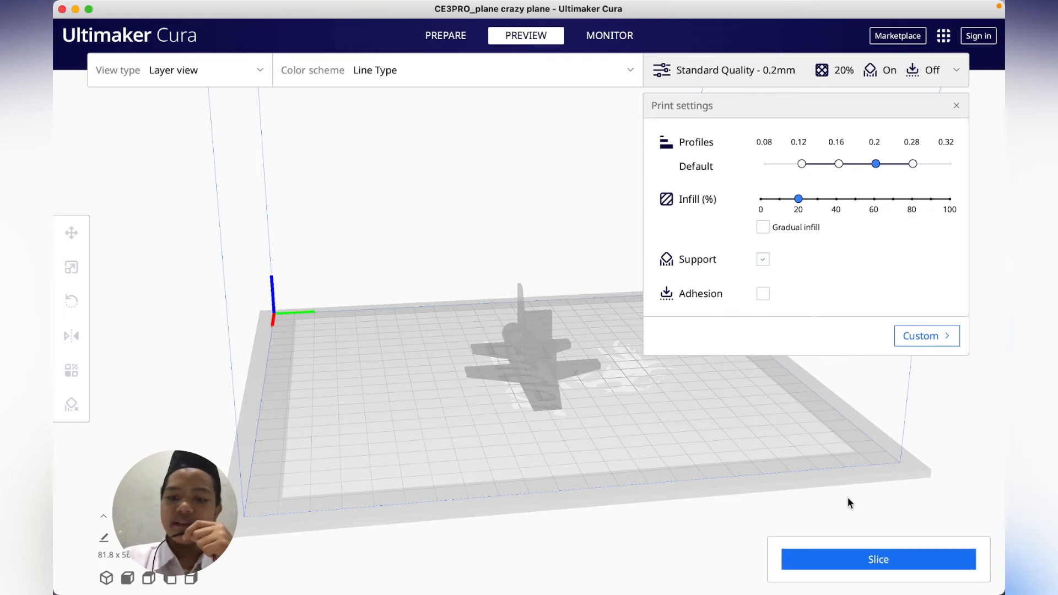
{"action": "left_click", "coordinate": [876, 558]}
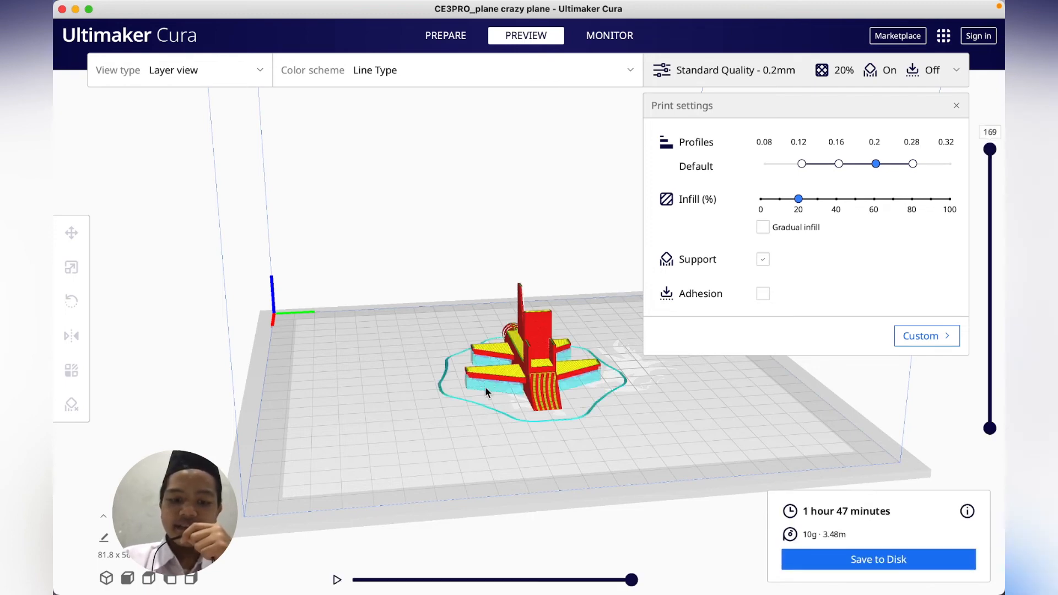
Examine the supports beneath the plane's wings from the front and from above, and close the print settings
{"action": "scroll", "coordinate": [485, 386], "scroll_direction": "up", "scroll_amount": 5}
{"action": "right_click_drag", "start_coordinate": [485, 386], "coordinate": [488, 351]}
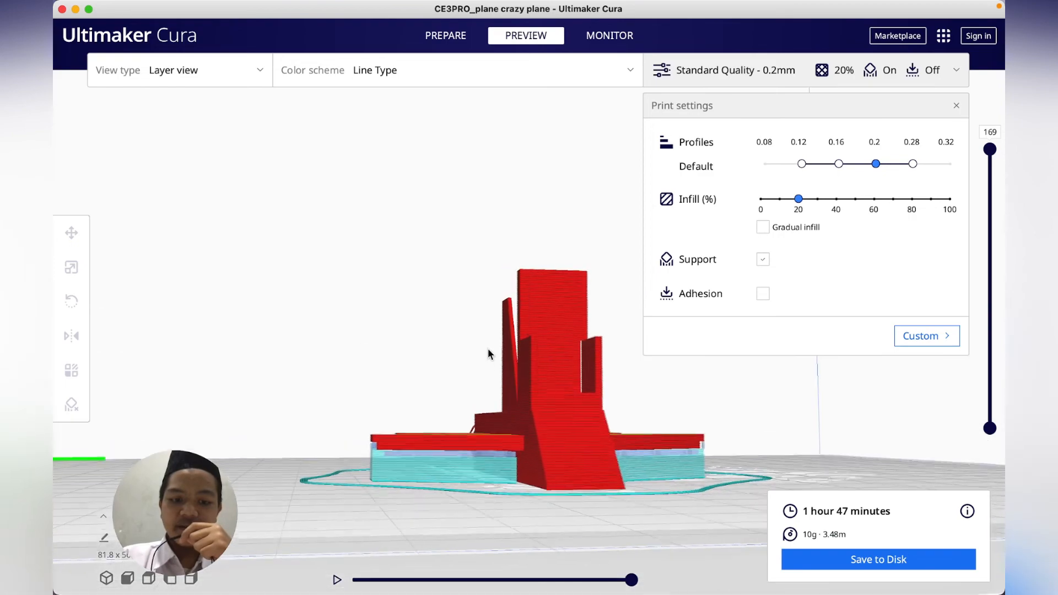
{"action": "right_click_drag", "start_coordinate": [476, 450], "coordinate": [454, 441]}
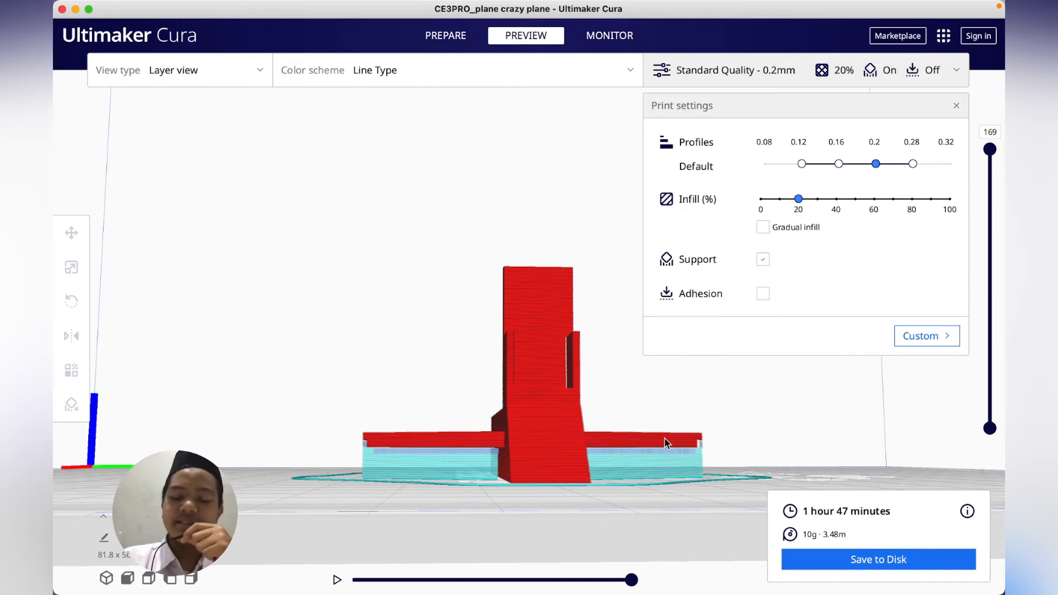
{"action": "right_click_drag", "start_coordinate": [500, 302], "coordinate": [676, 349]}
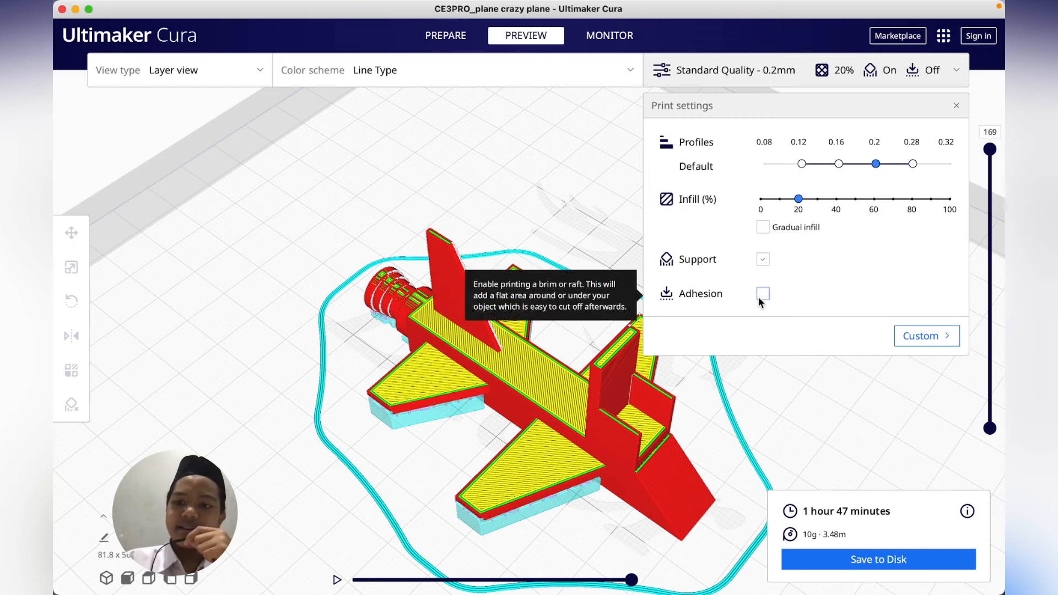
{"action": "left_click", "coordinate": [954, 105]}
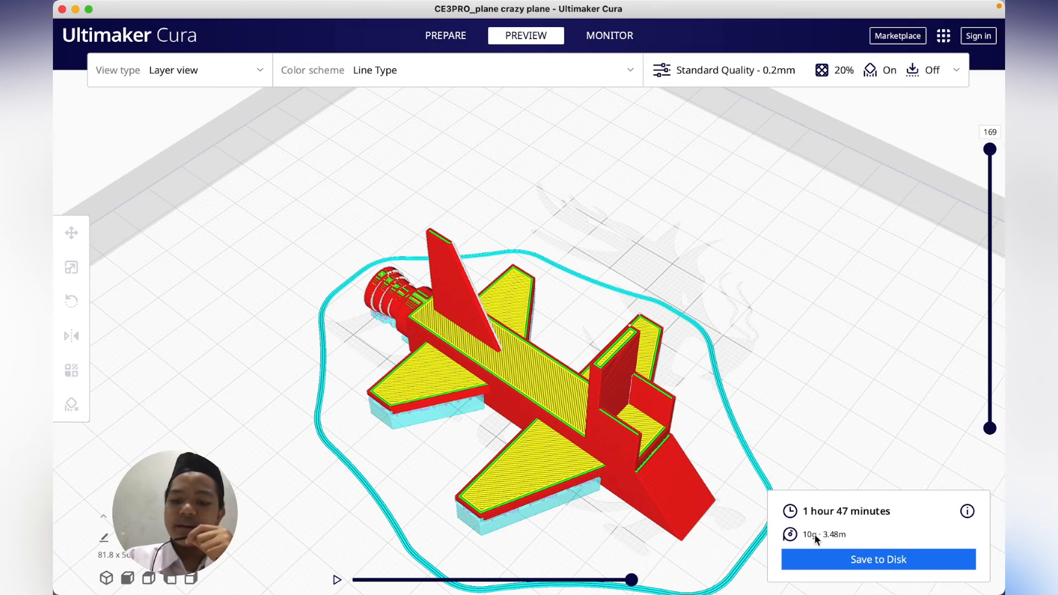
Save the sliced plane to the Desktop as the G-code file "CE3PRO_plane crazy plane" and dismiss the save notification
{"action": "mouse_move", "coordinate": [969, 512]}
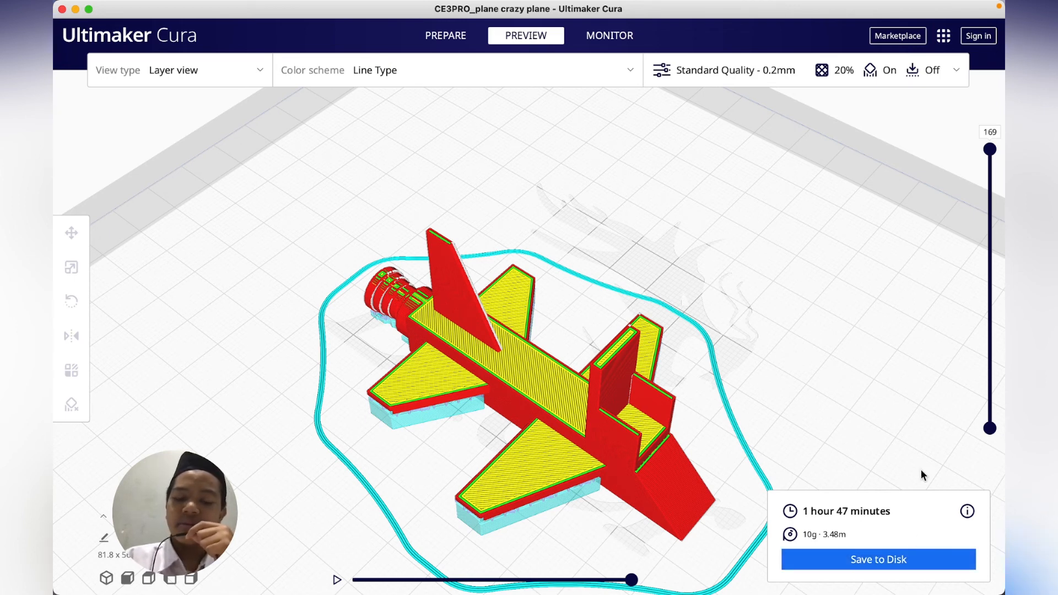
{"action": "left_click", "coordinate": [898, 562]}
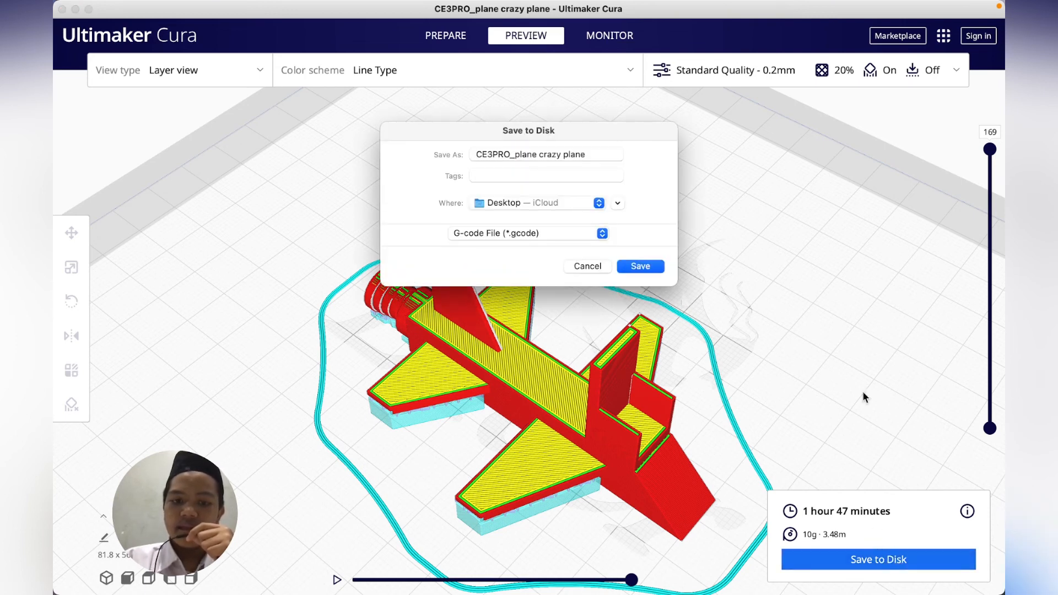
{"action": "left_click_drag", "start_coordinate": [588, 131], "coordinate": [615, 204]}
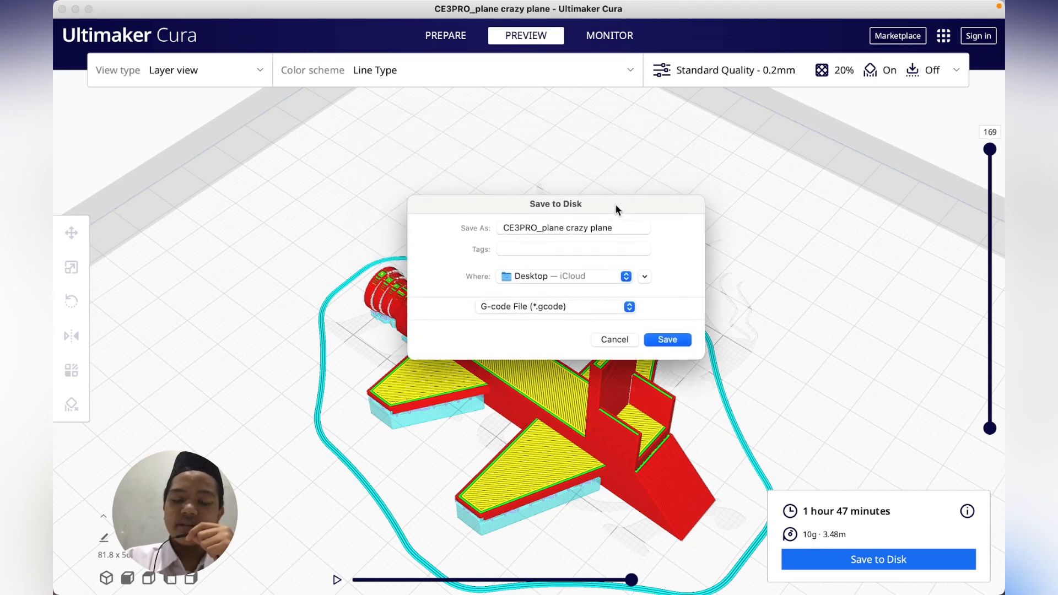
{"action": "left_click", "coordinate": [667, 338]}
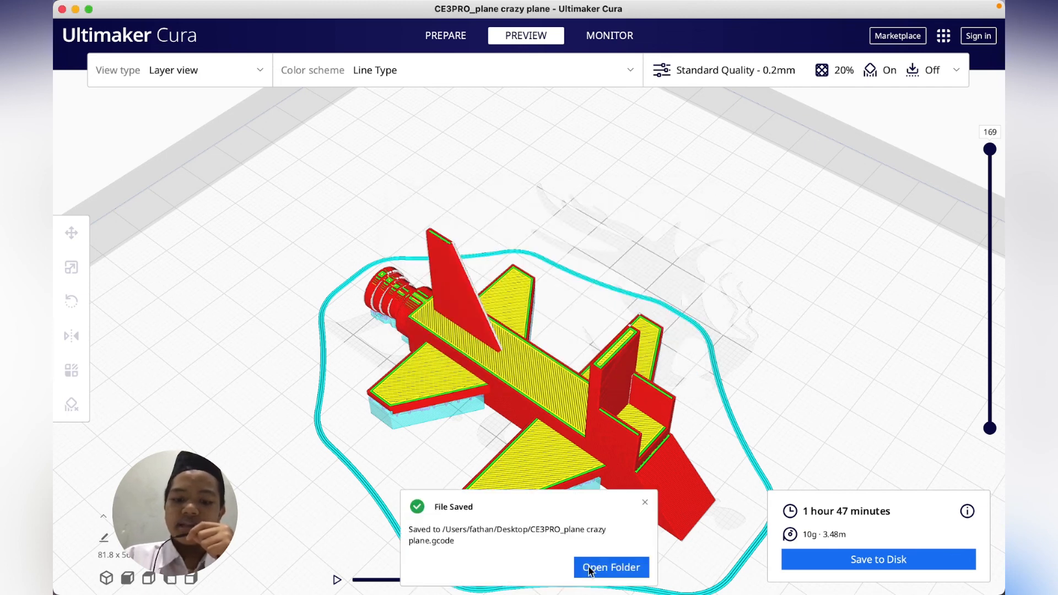
{"action": "right_click_drag", "start_coordinate": [683, 474], "coordinate": [463, 398]}
{"action": "left_click", "coordinate": [645, 502]}
Scrub the top layer's print path back to about its midpoint, and return to the Prepare stage
{"action": "scroll", "coordinate": [462, 397], "scroll_direction": "down", "scroll_amount": 5}
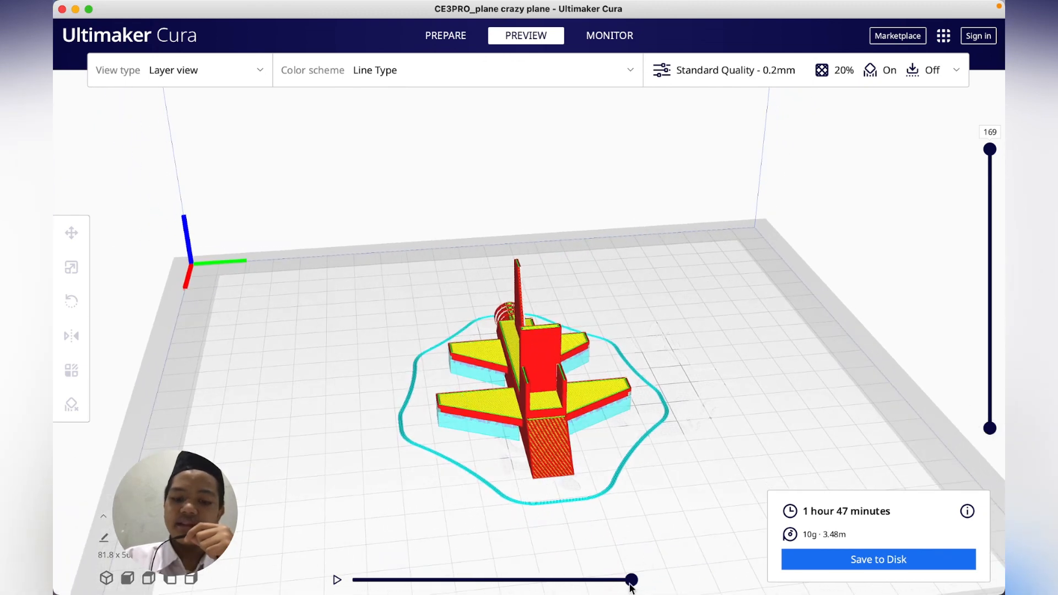
{"action": "left_click_drag", "start_coordinate": [631, 579], "coordinate": [474, 584]}
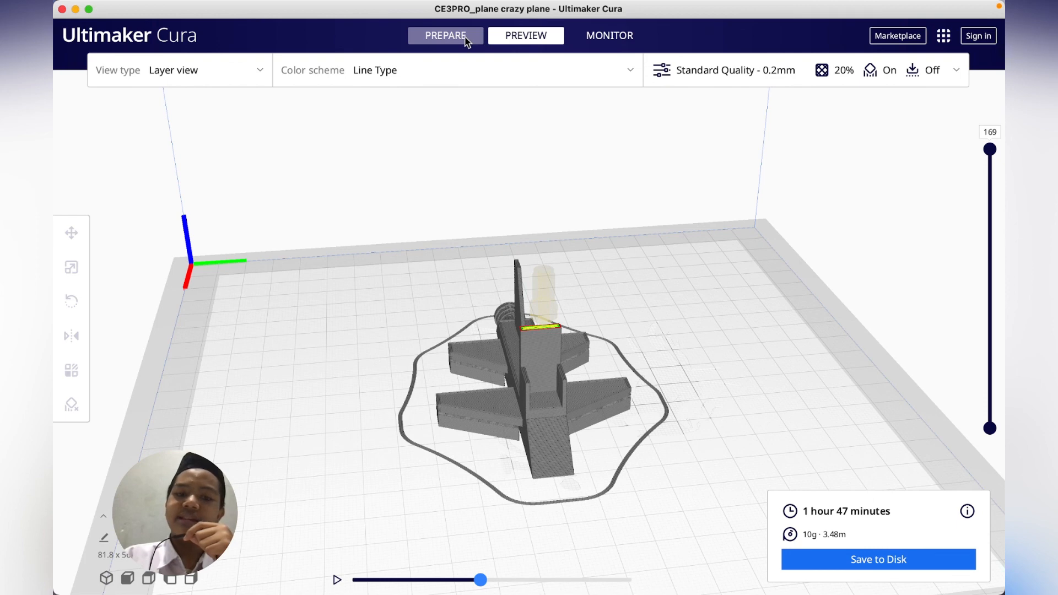
{"action": "left_click", "coordinate": [445, 36]}
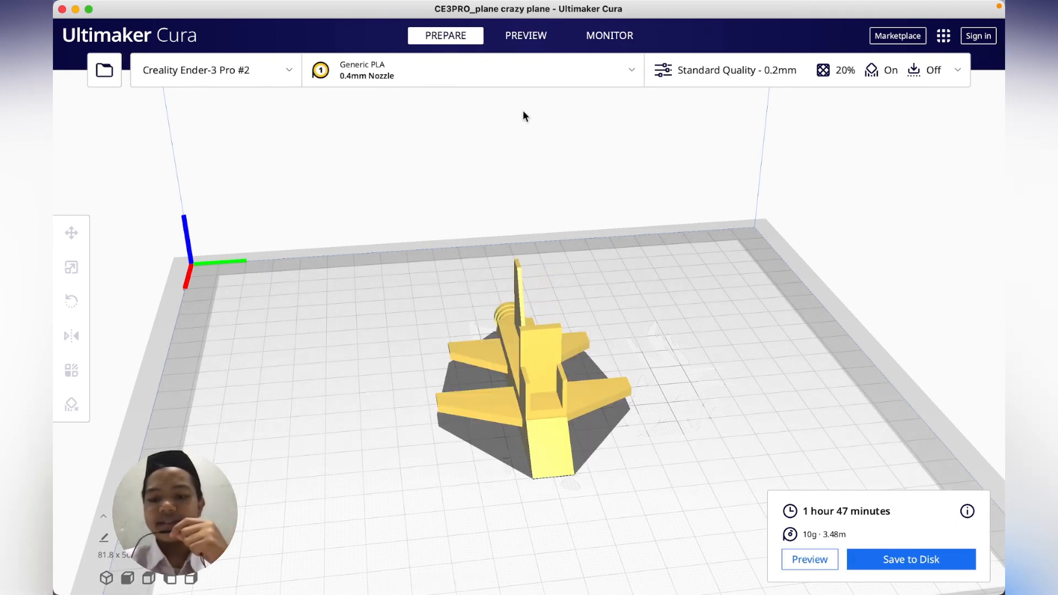